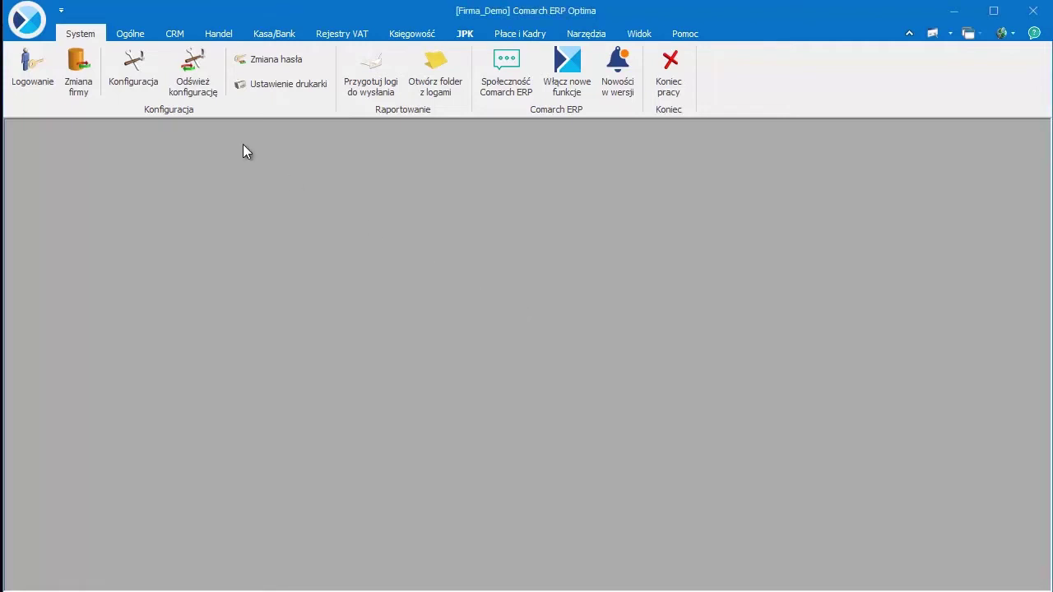
# View the details of the Citi Handlowy - API format in the transfer formats list, then close the format and the list
pyautogui.click(134, 34)
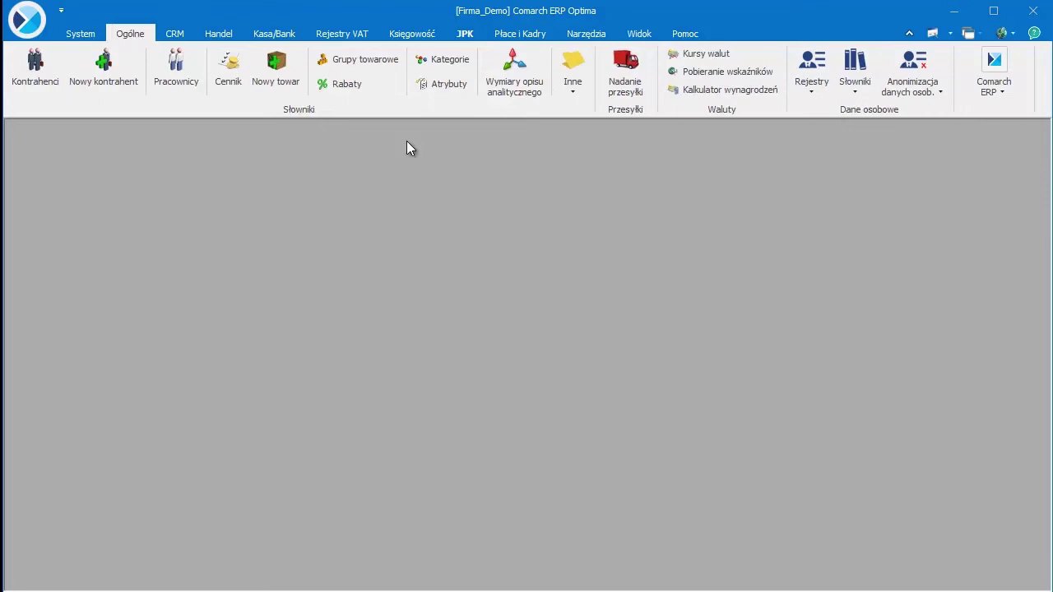
pyautogui.click(573, 97)
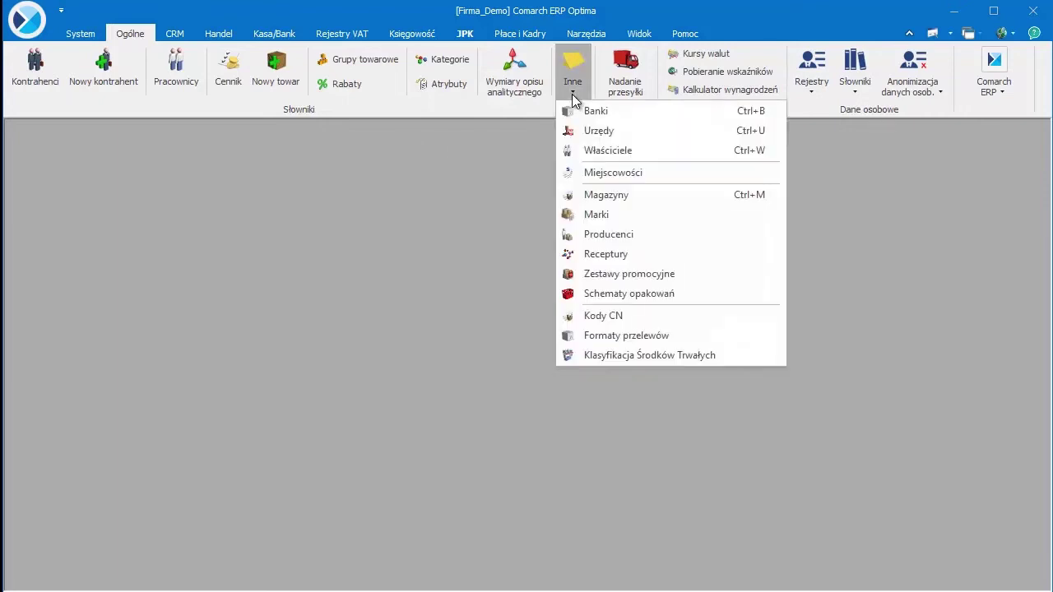
pyautogui.click(597, 336)
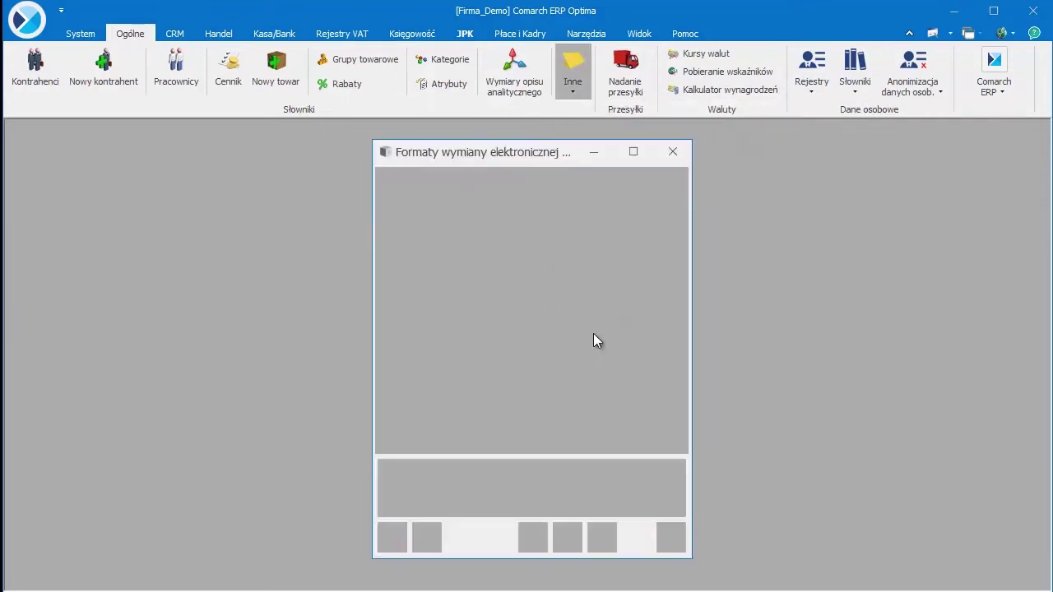
pyautogui.doubleClick(488, 334)
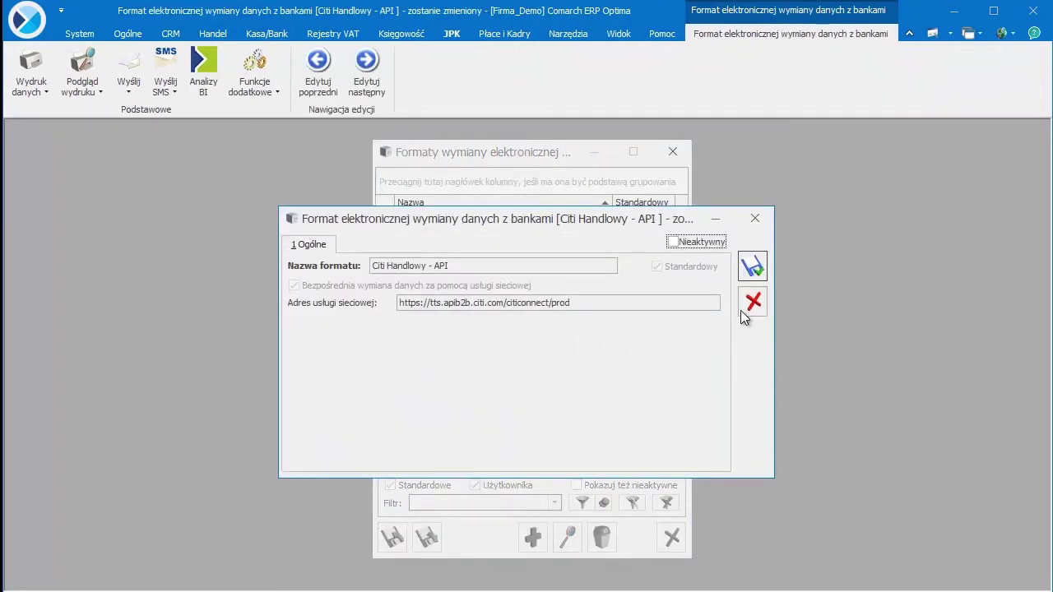
pyautogui.click(752, 217)
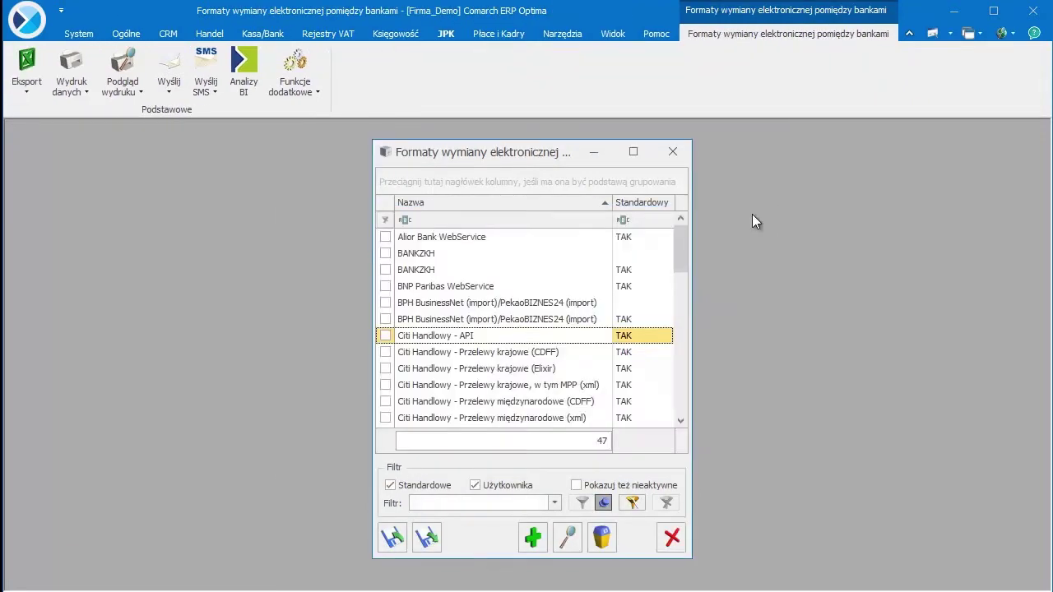
pyautogui.click(674, 154)
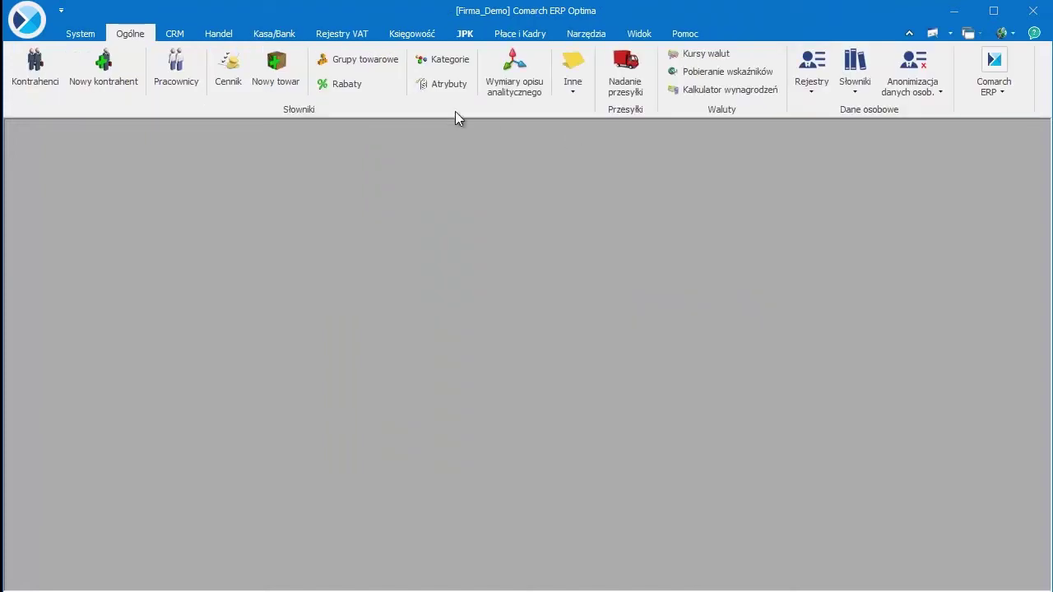
# Open the CITI bank register and bring up its assigned bank, BH O./KRAKÓW, from the bank list for editing
pyautogui.click(275, 35)
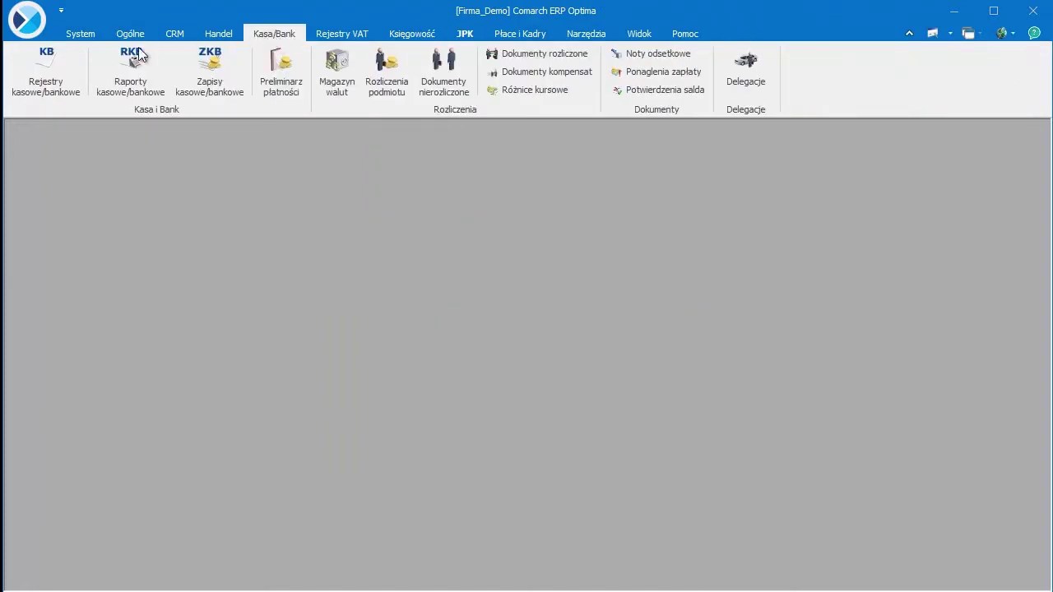
pyautogui.click(42, 70)
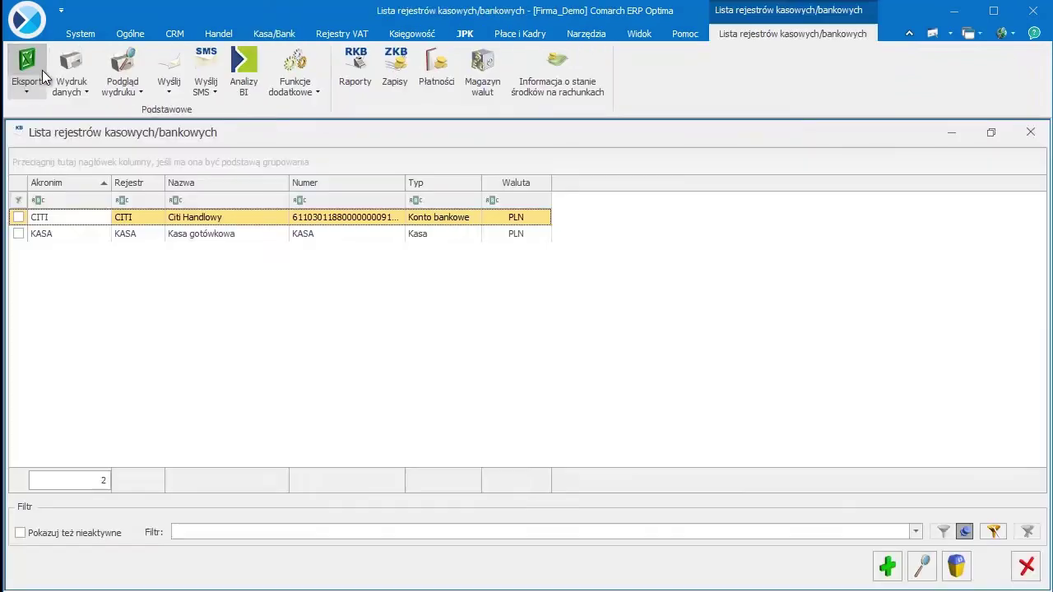
pyautogui.doubleClick(95, 217)
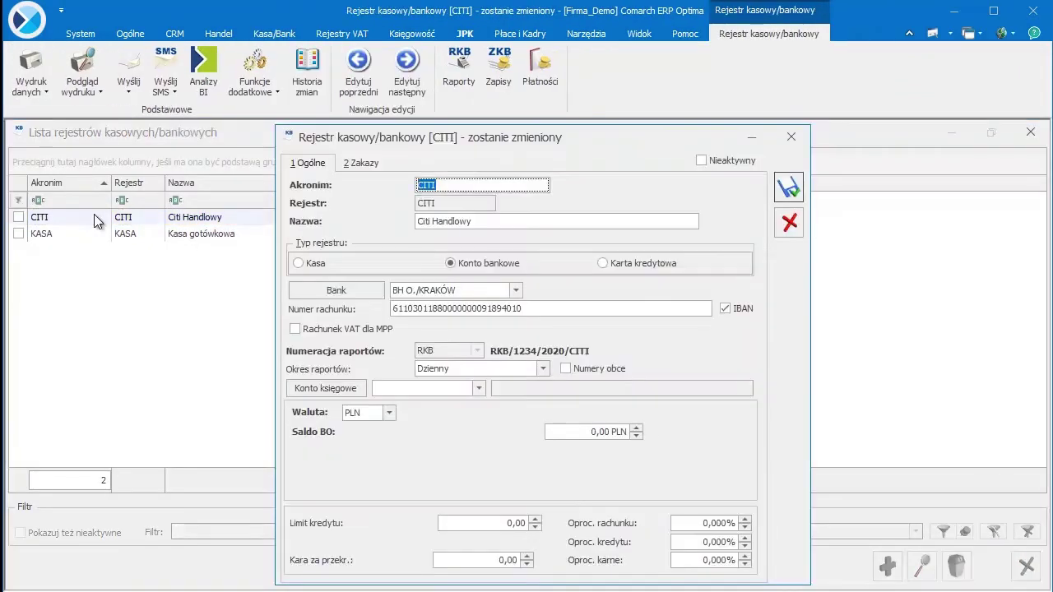
pyautogui.click(332, 288)
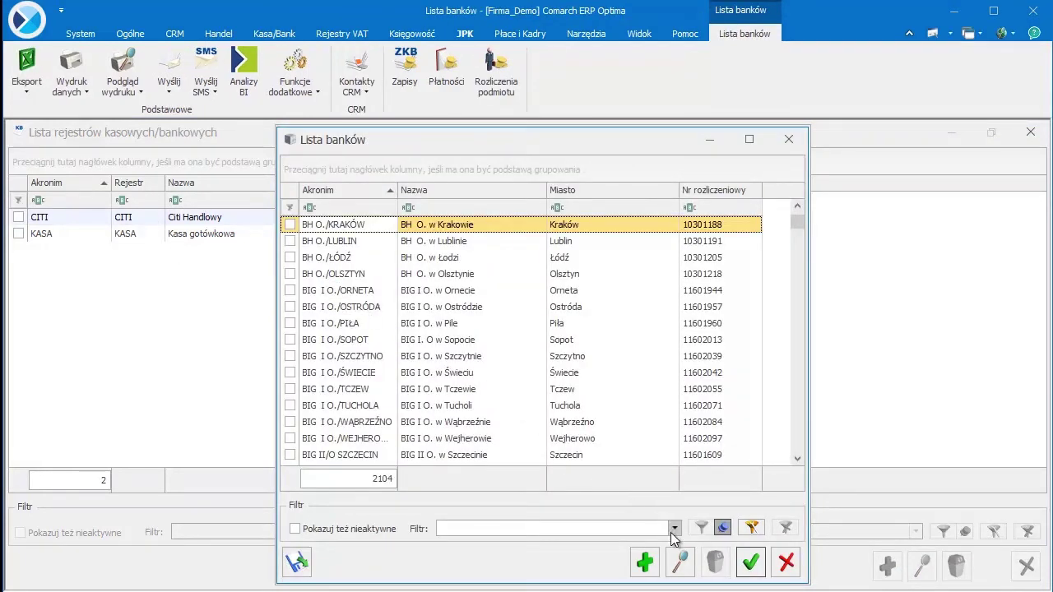
pyautogui.click(681, 562)
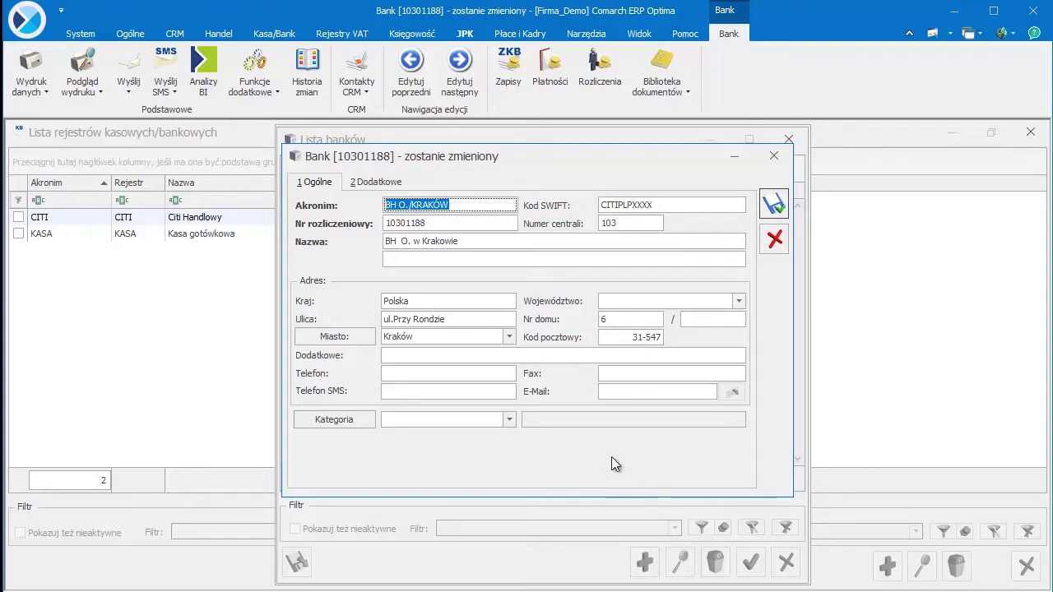
# Set the bank's export formats for ordinary and MPP transfers and its statement import format to Citi Handlowy - API (standardowy)
pyautogui.click(374, 184)
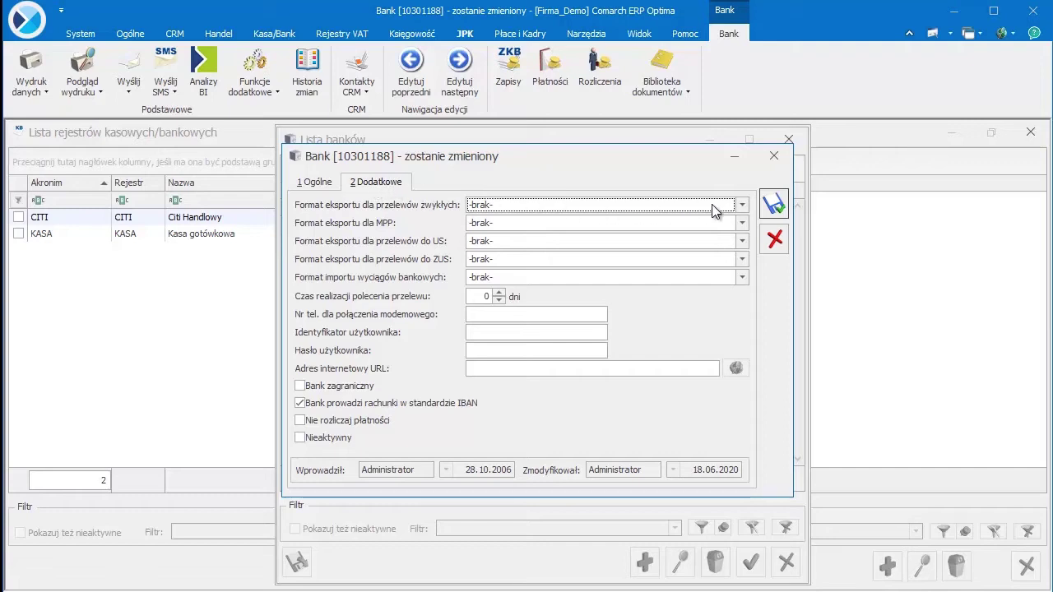
pyautogui.click(742, 204)
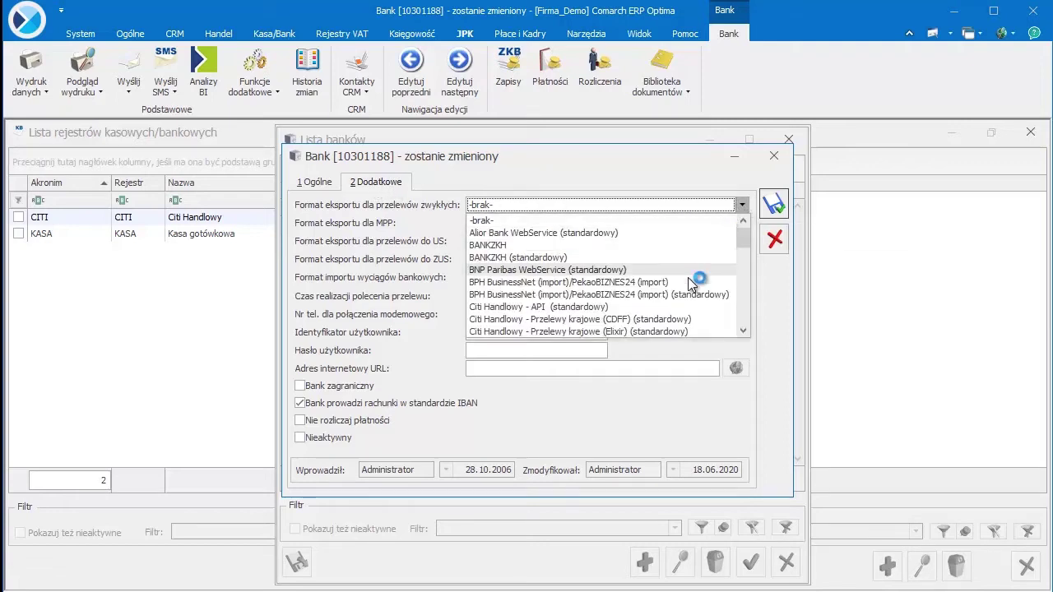
pyautogui.click(677, 306)
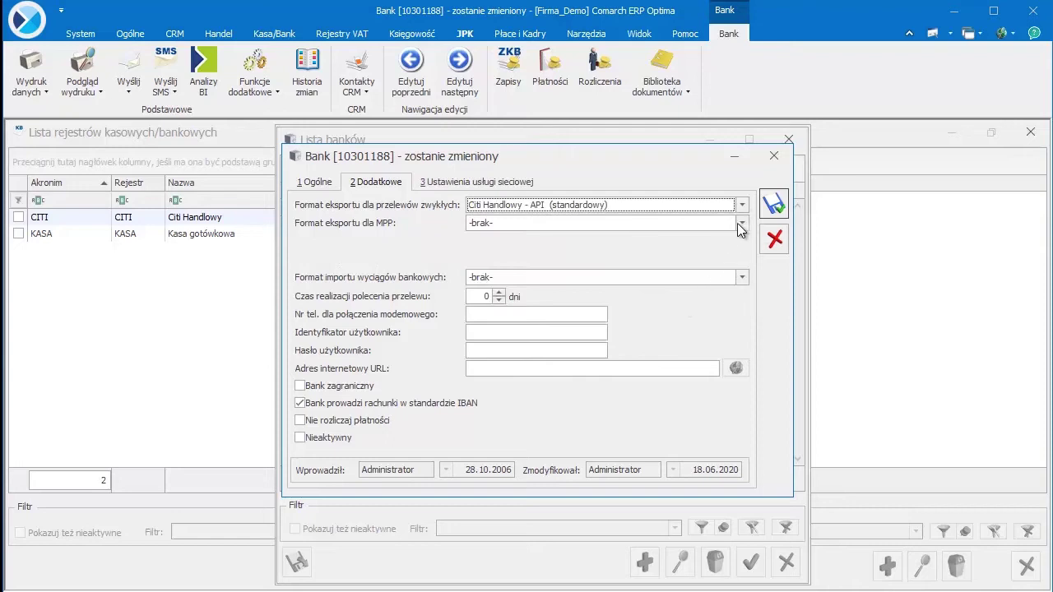
pyautogui.click(740, 223)
pyautogui.click(676, 323)
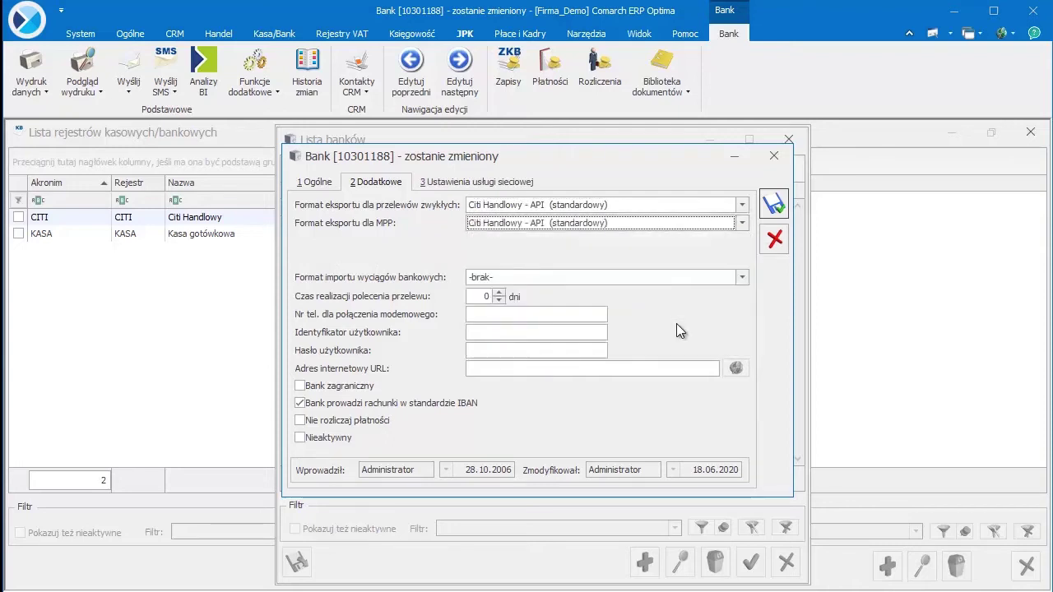
pyautogui.click(742, 278)
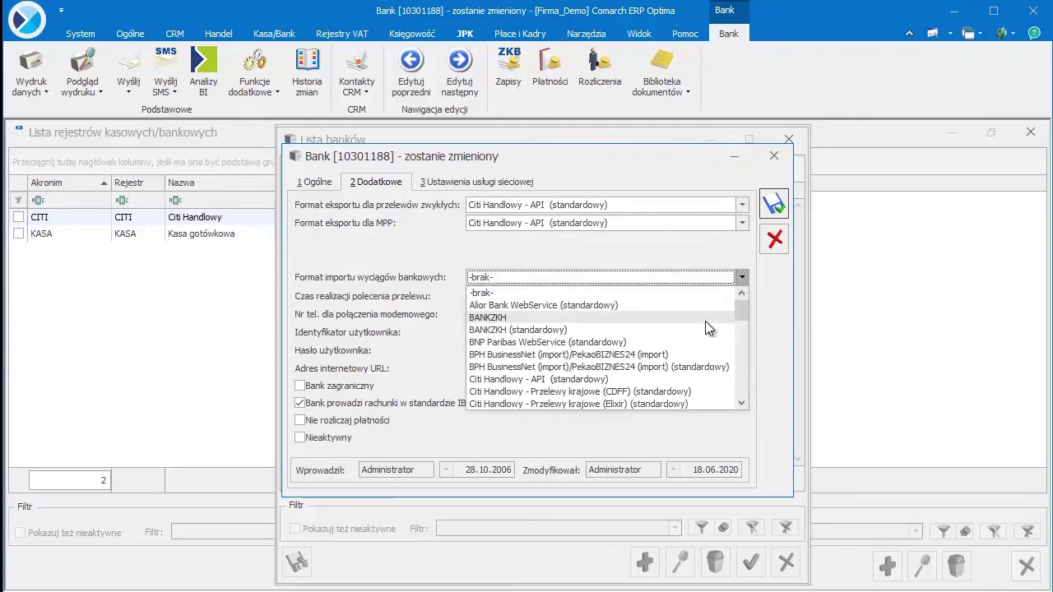
pyautogui.click(677, 376)
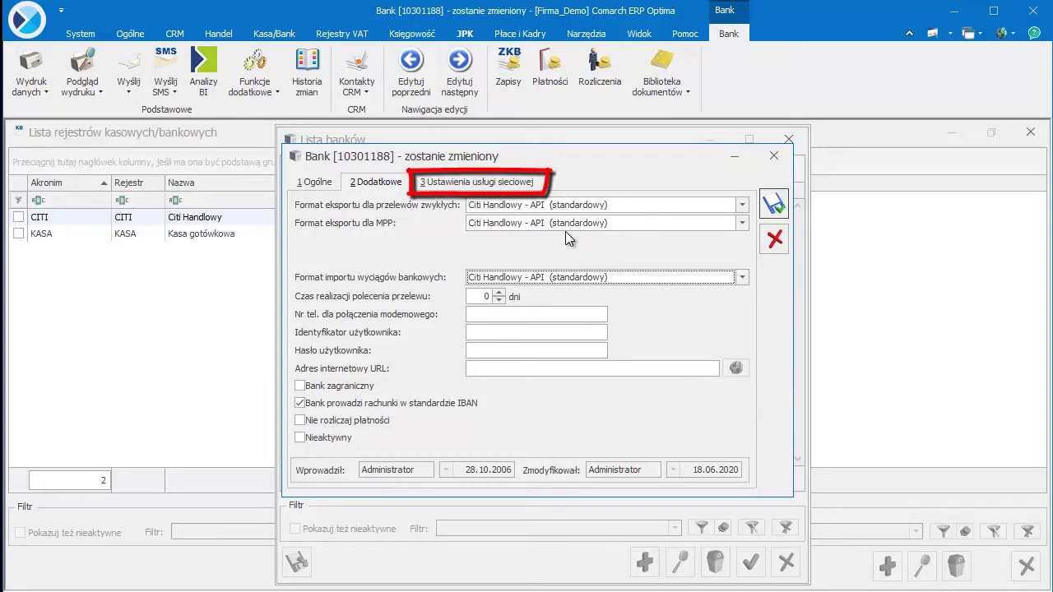
# Add a Client Signing and Encryption Certificate to the bank's web service settings from the installed certificates
pyautogui.click(502, 184)
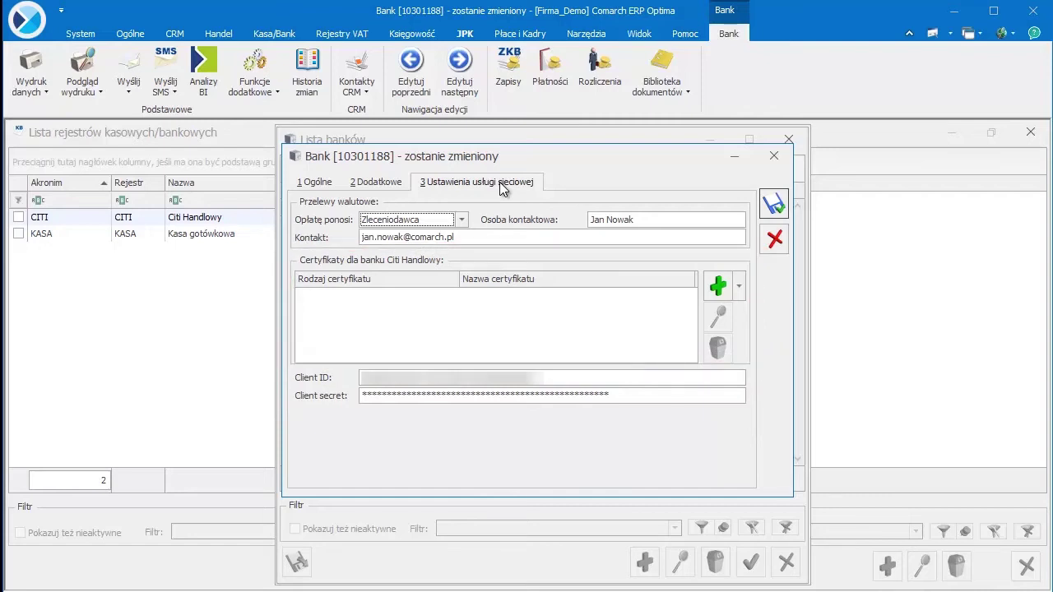
pyautogui.click(742, 295)
pyautogui.click(743, 312)
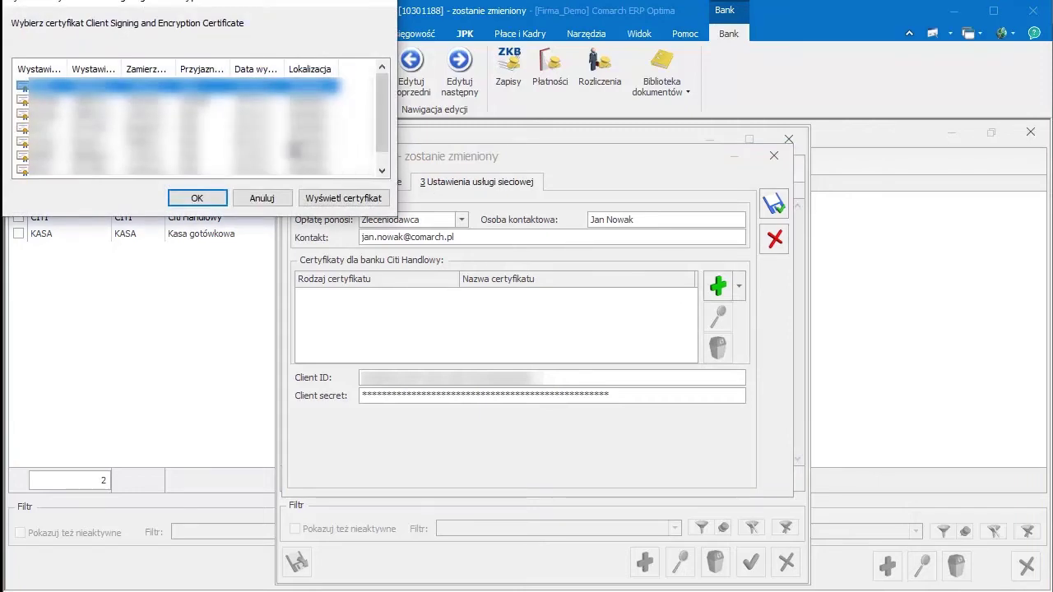
pyautogui.click(286, 143)
pyautogui.click(211, 201)
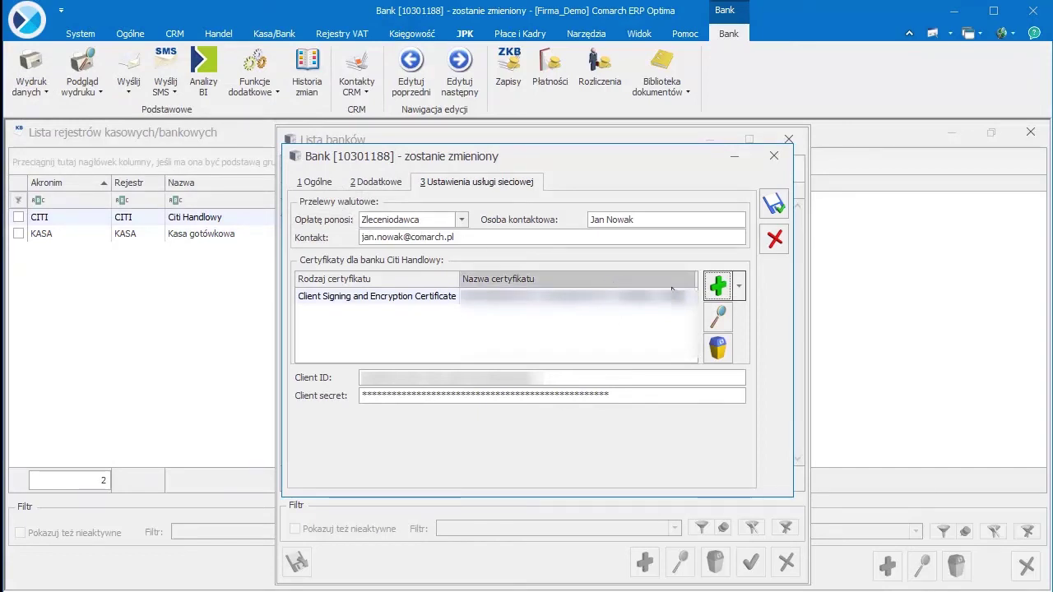
# Add a Client SSL Certificate to the Citi Handlowy certificates from the installed certificates
pyautogui.click(739, 288)
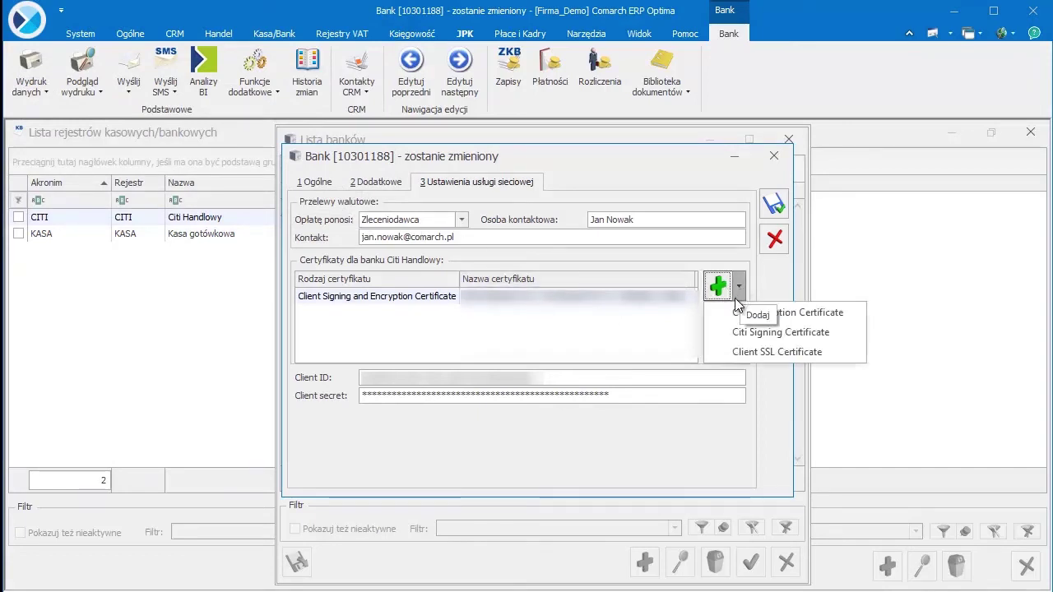
pyautogui.click(742, 355)
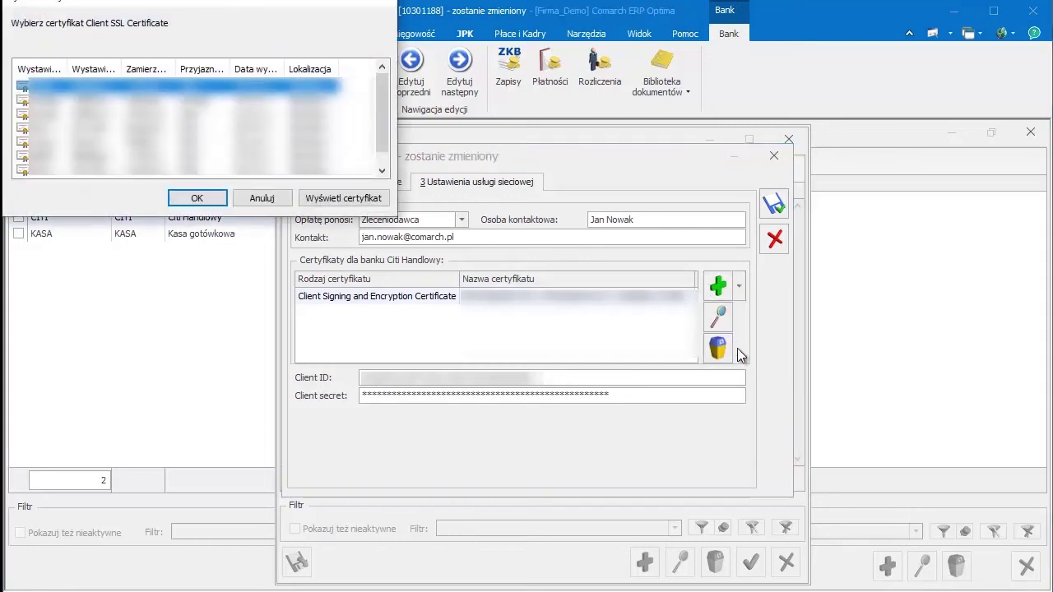
pyautogui.scroll(-2, 383, 129)
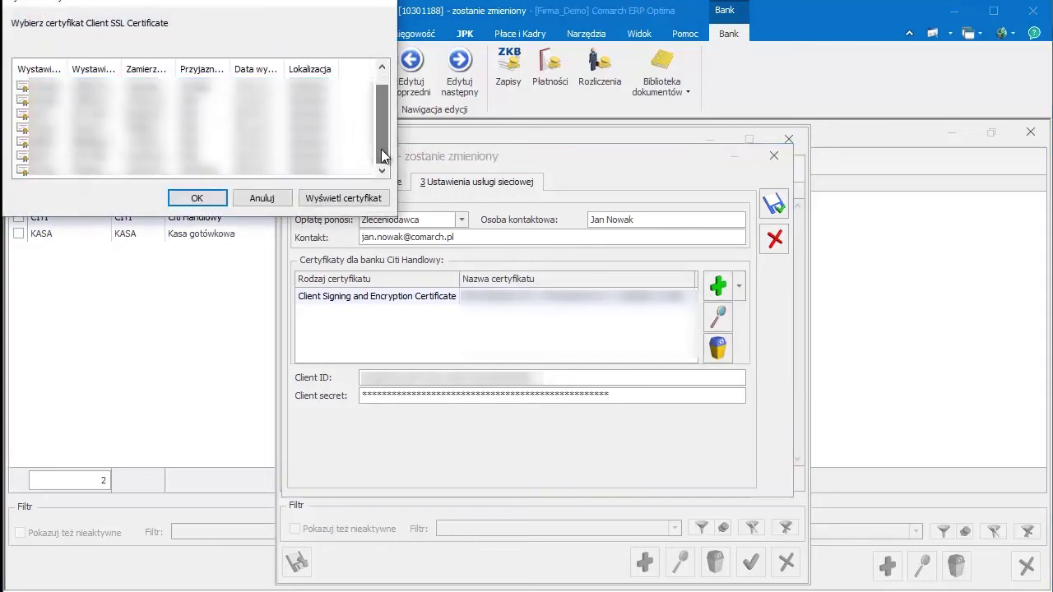
pyautogui.click(282, 171)
pyautogui.click(204, 199)
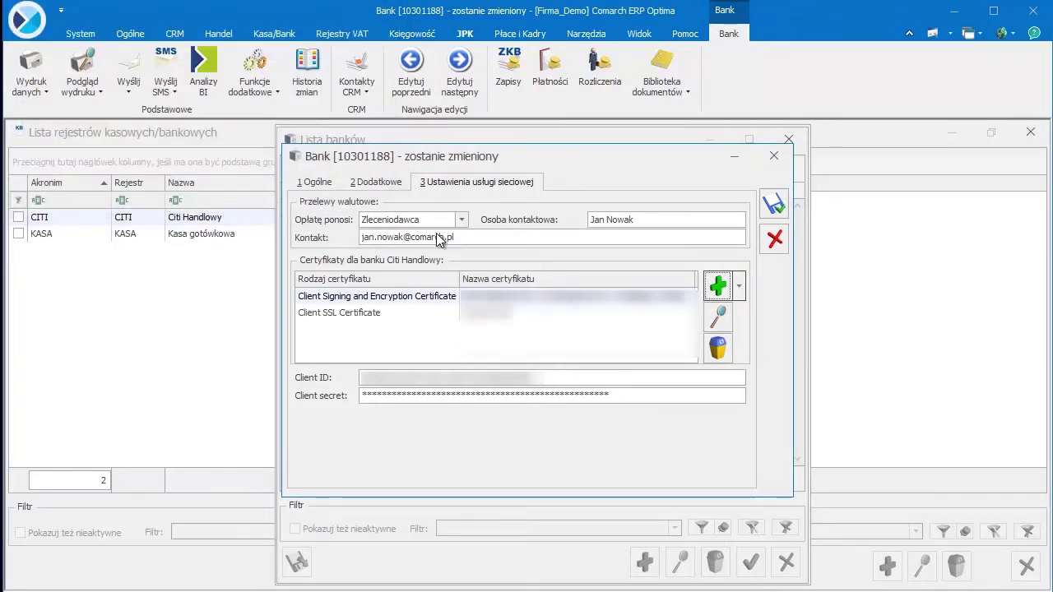
# Add the Citi Encryption Certificate from the file citi - encryption.pem
pyautogui.click(739, 287)
pyautogui.click(735, 311)
pyautogui.click(298, 120)
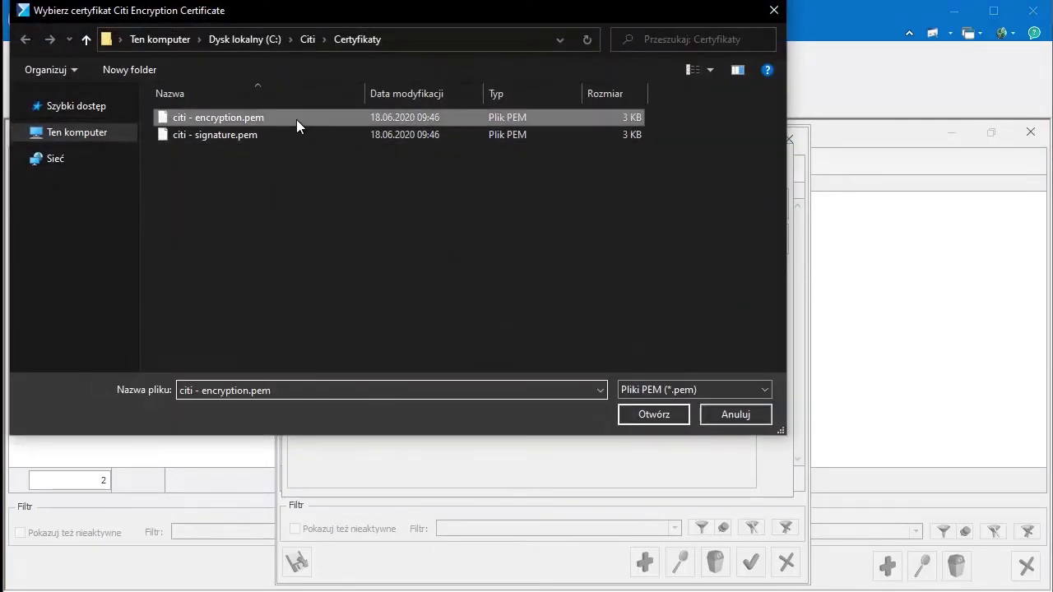
pyautogui.click(654, 414)
# Add the Citi Signing Certificate from the file citi - signature.pem
pyautogui.click(739, 285)
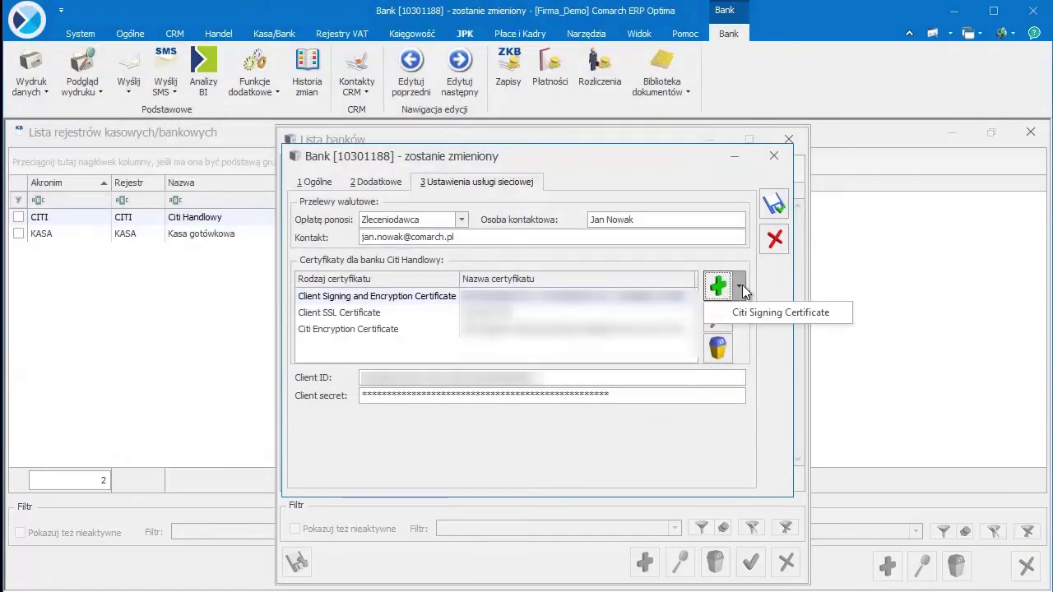
pyautogui.click(745, 314)
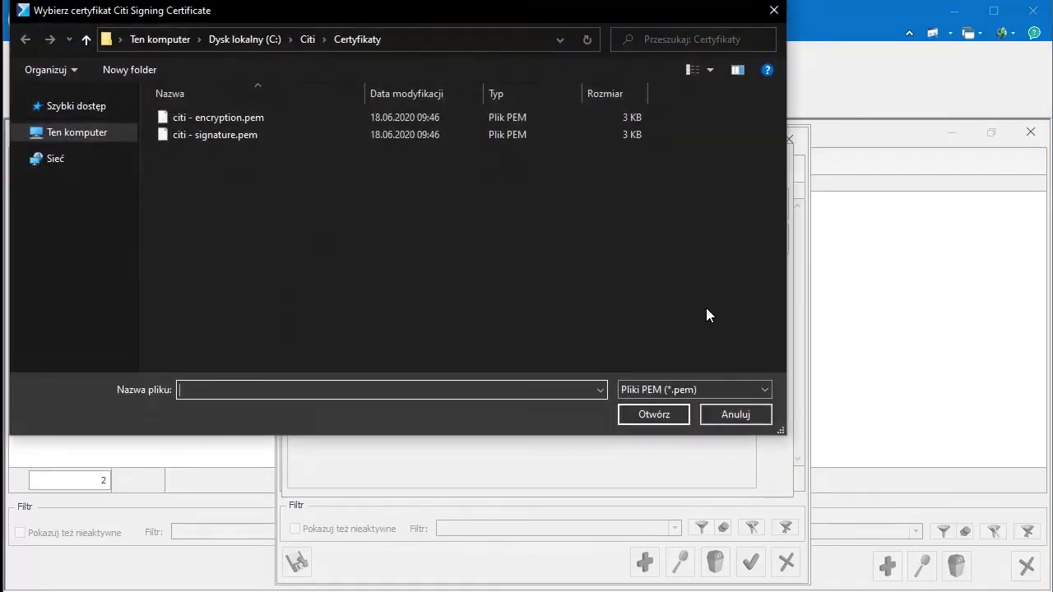
pyautogui.click(267, 140)
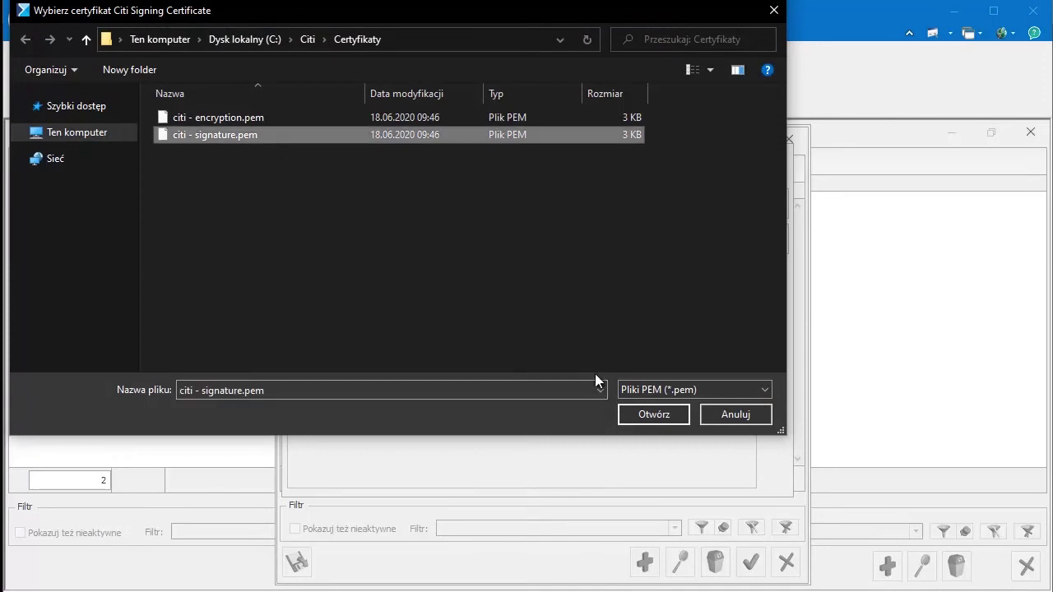
pyautogui.click(646, 414)
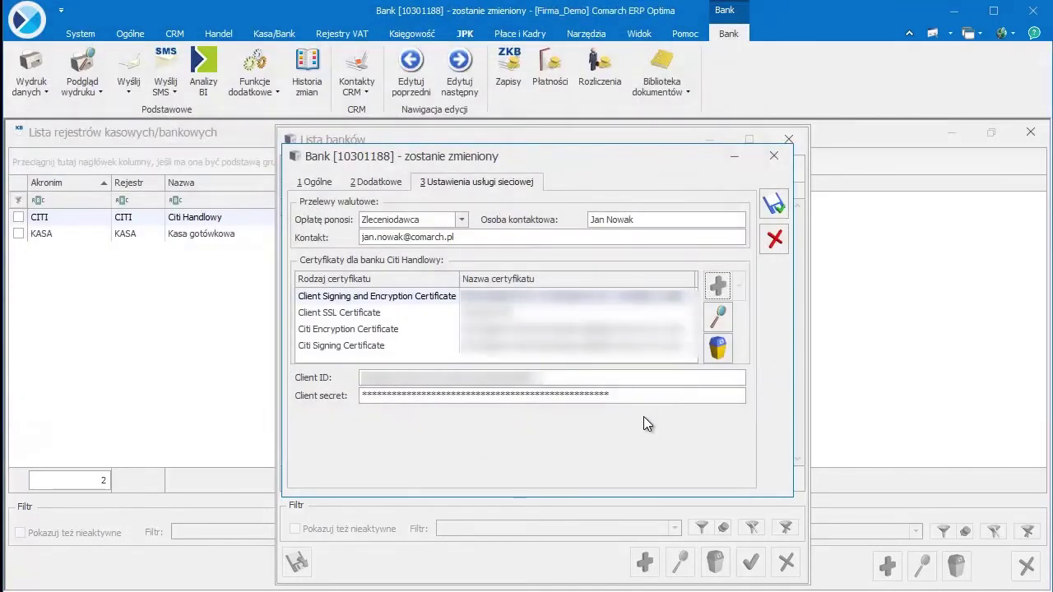
# Save the bank form, choose BH O./KRAKÓW for the CITI register, save the register and close the register list
pyautogui.click(773, 205)
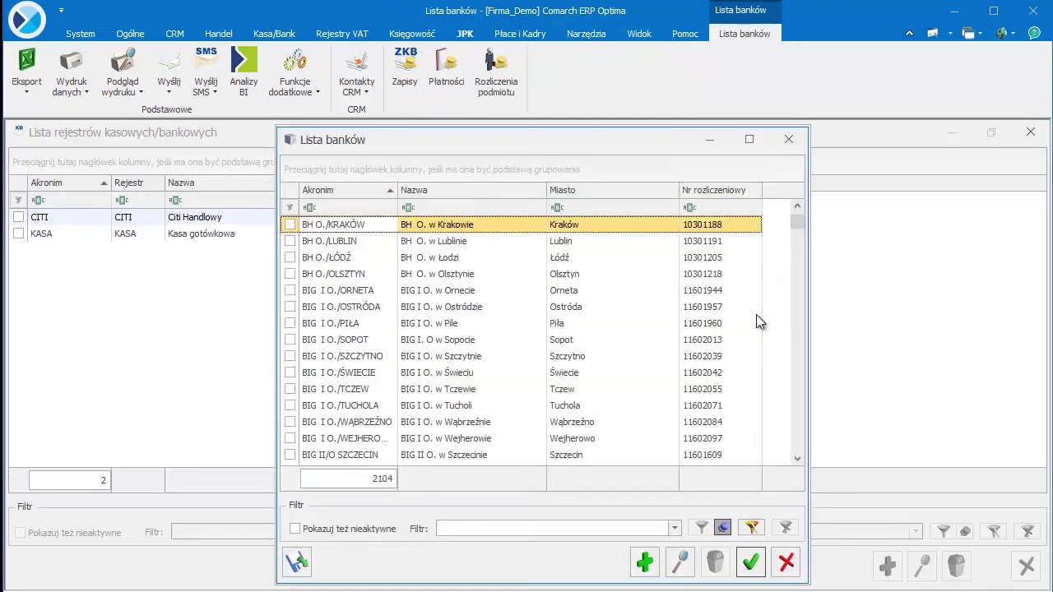
pyautogui.click(751, 561)
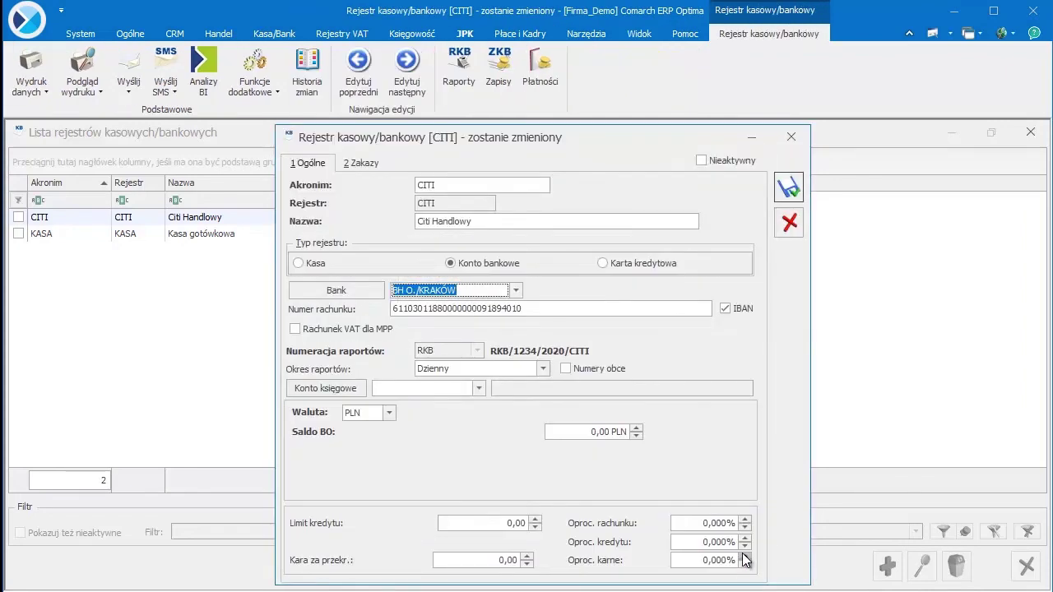
pyautogui.click(785, 190)
pyautogui.click(1030, 133)
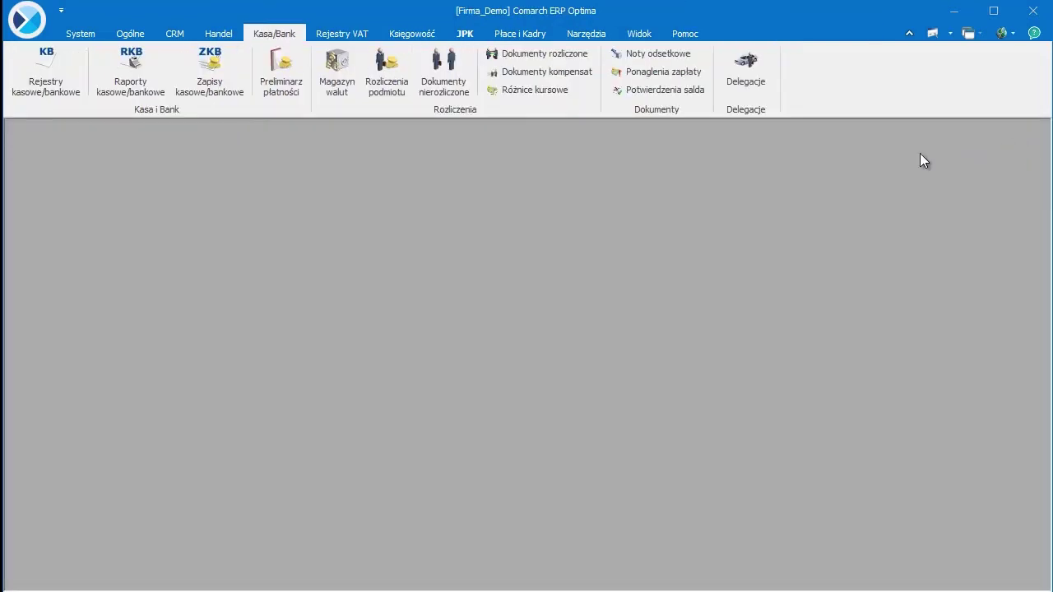
# Open the payment schedule (Preliminarz płatności) and view the available transfer export options
pyautogui.click(287, 88)
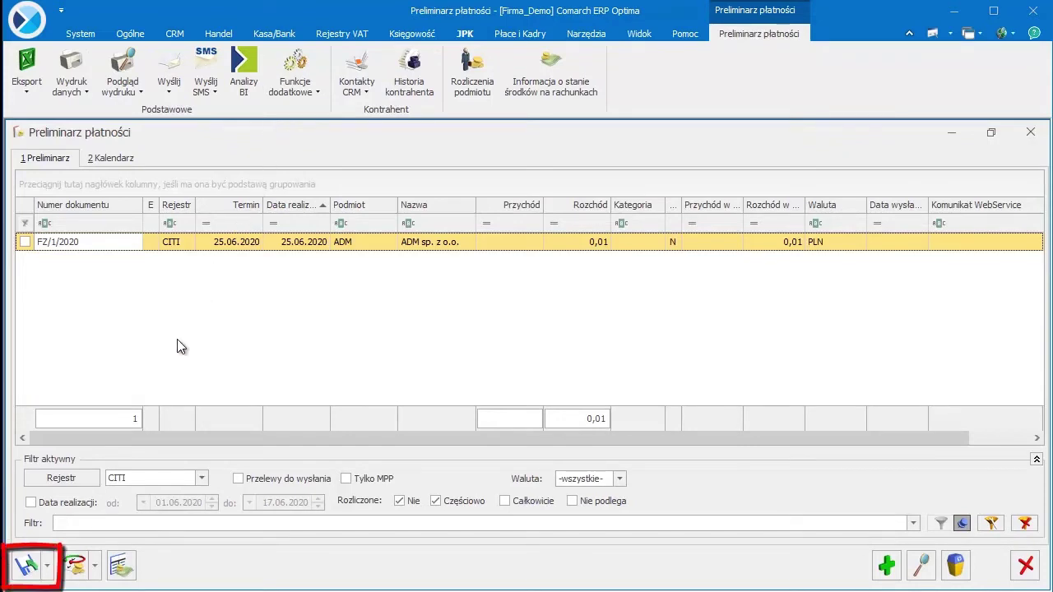
pyautogui.click(46, 566)
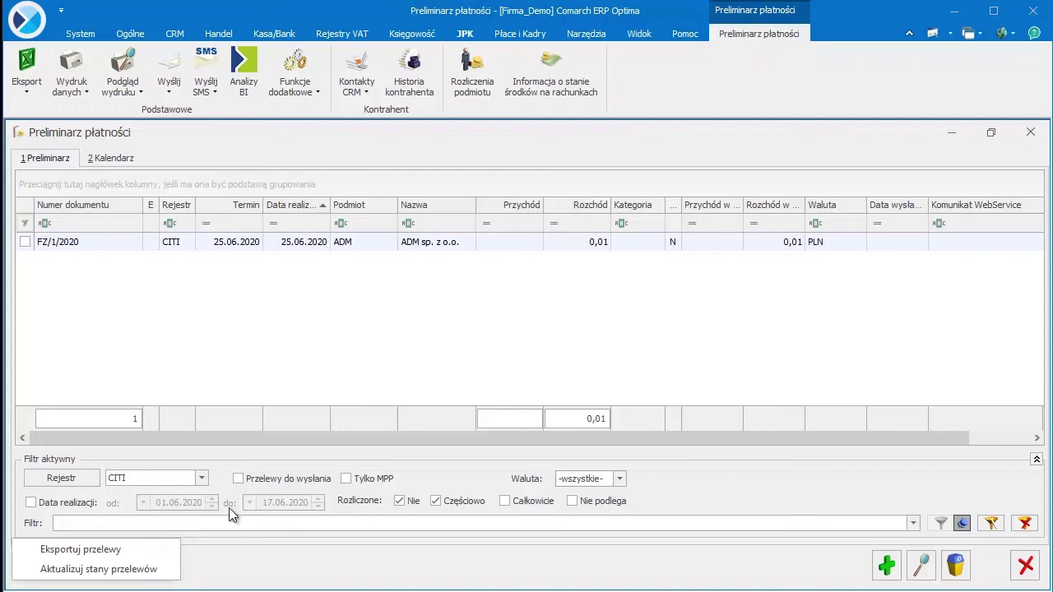
pyautogui.click(230, 288)
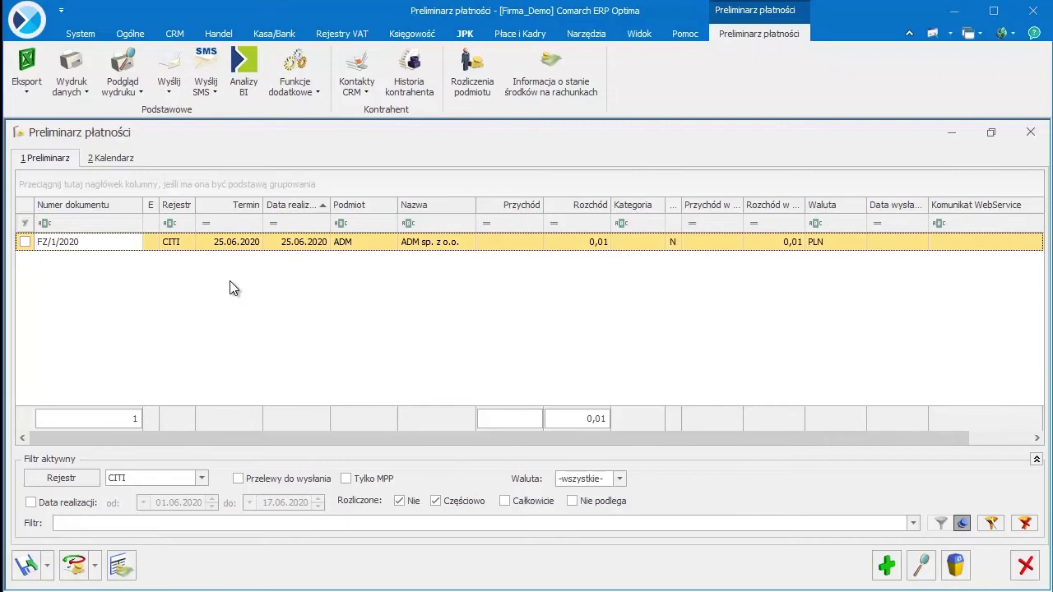
# Check the contractor, bank and account number on payment FZ/1/2020 and close its form without saving
pyautogui.click(239, 247)
pyautogui.doubleClick(239, 247)
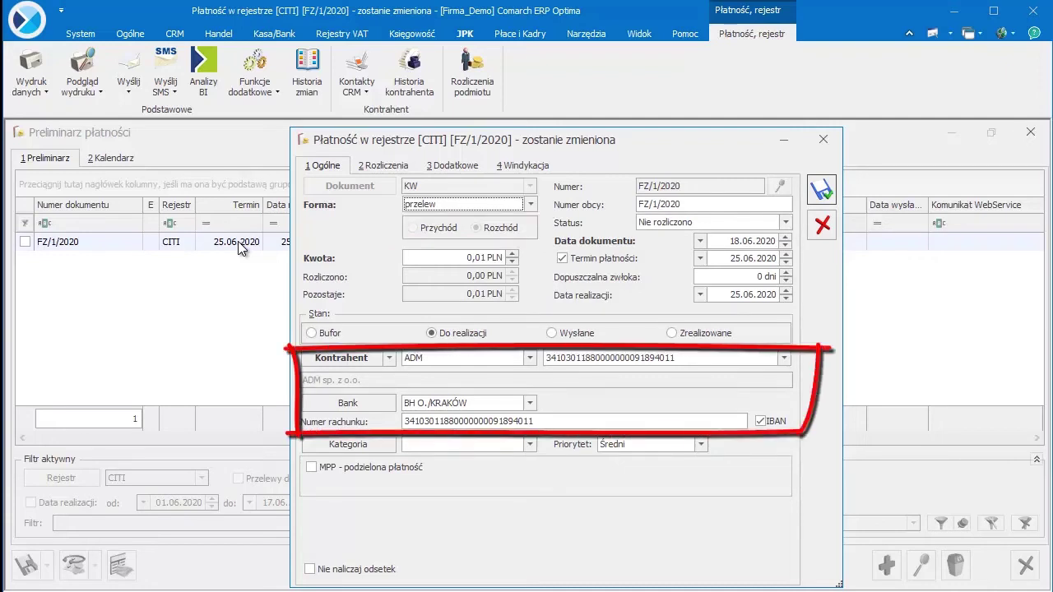
pyautogui.click(824, 142)
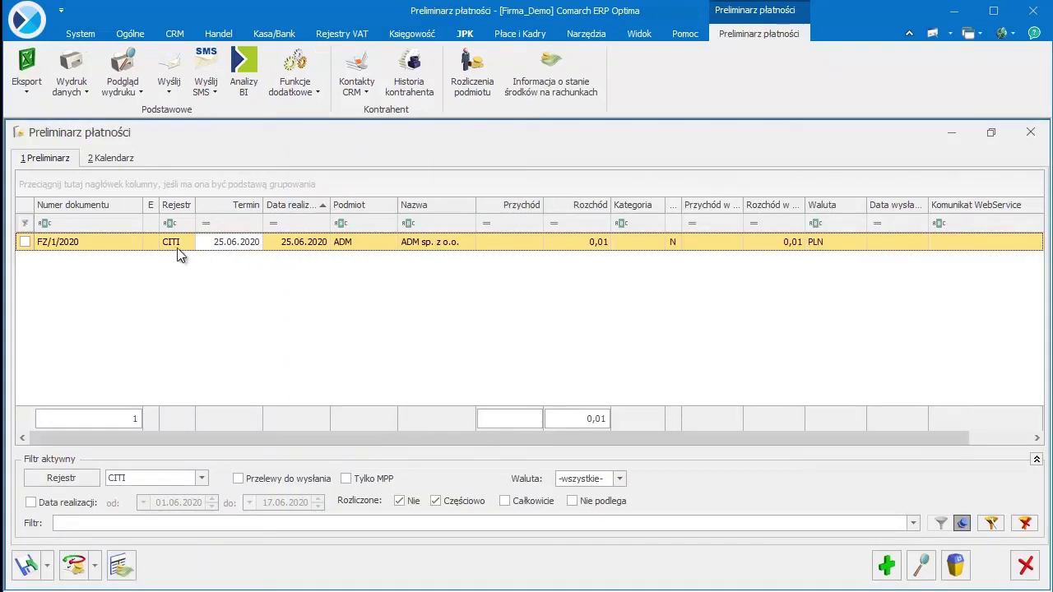
# Export the selected payment FZ/1/2020 to the bank in the Citi Handlowy - API format with today's transfer date (dzisiejsza)
pyautogui.click(24, 241)
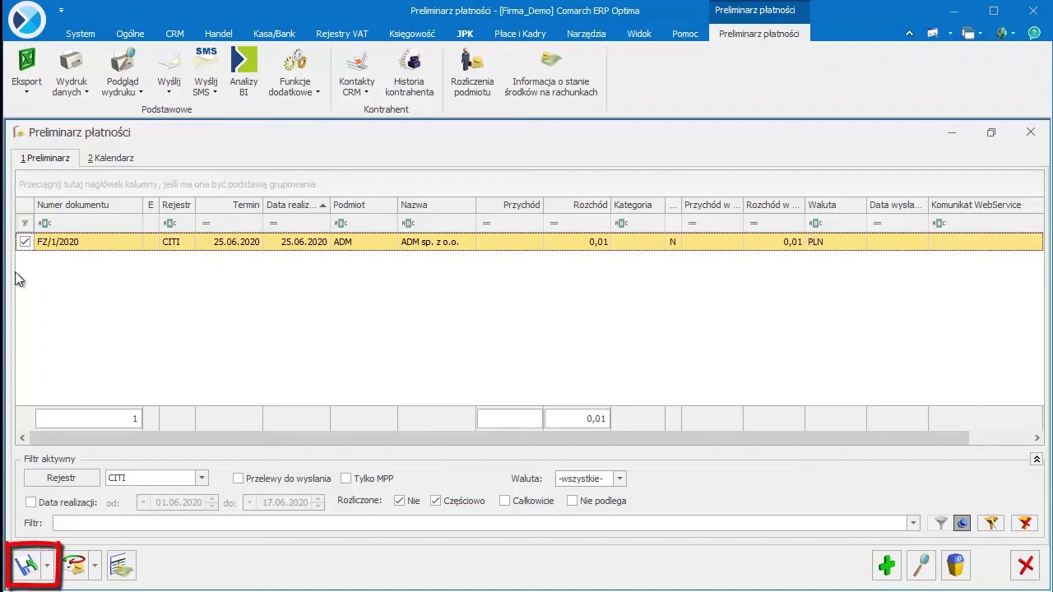
pyautogui.click(27, 565)
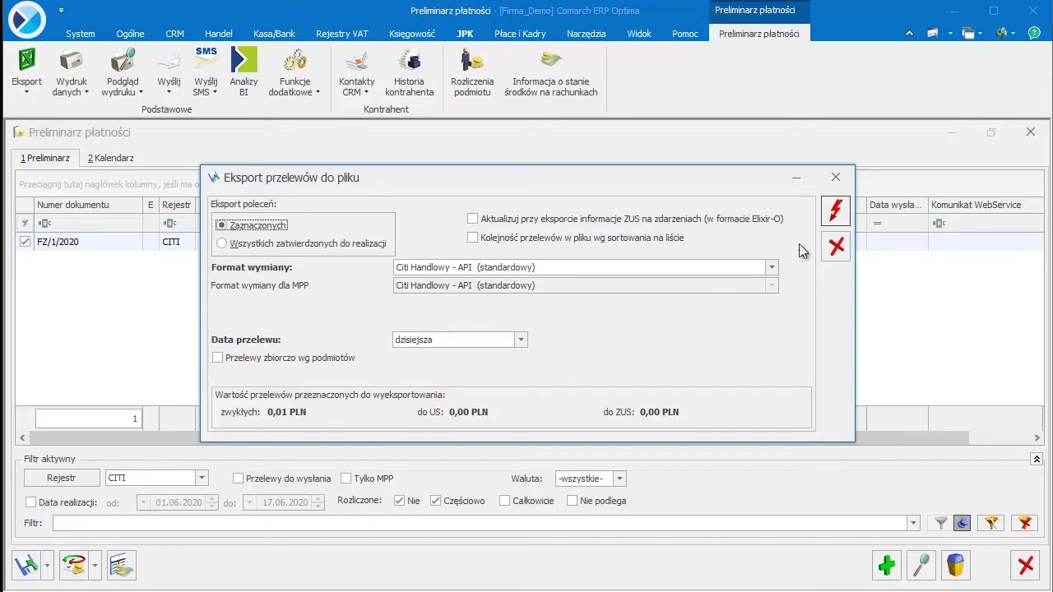
pyautogui.click(833, 216)
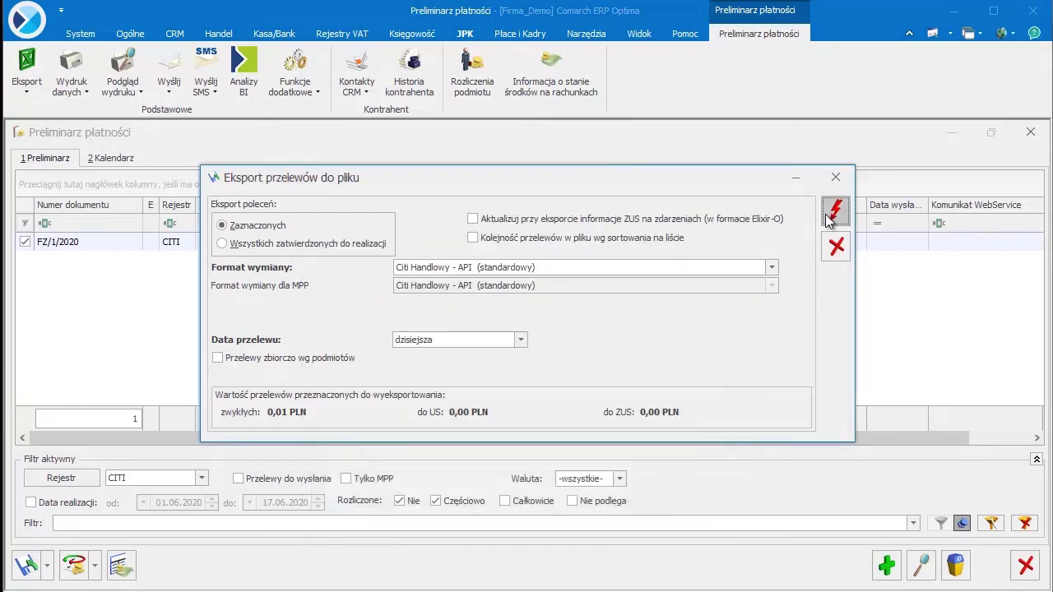
pyautogui.click(835, 179)
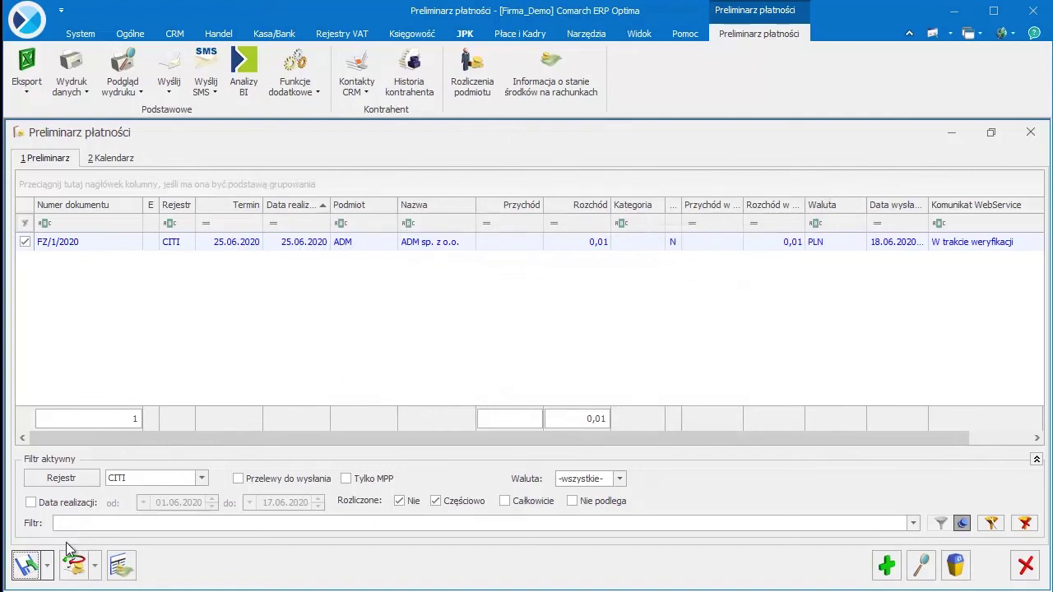
# Update the transfer statuses from the bank (Aktualizuj stany przelewów) and close the payment schedule
pyautogui.click(48, 566)
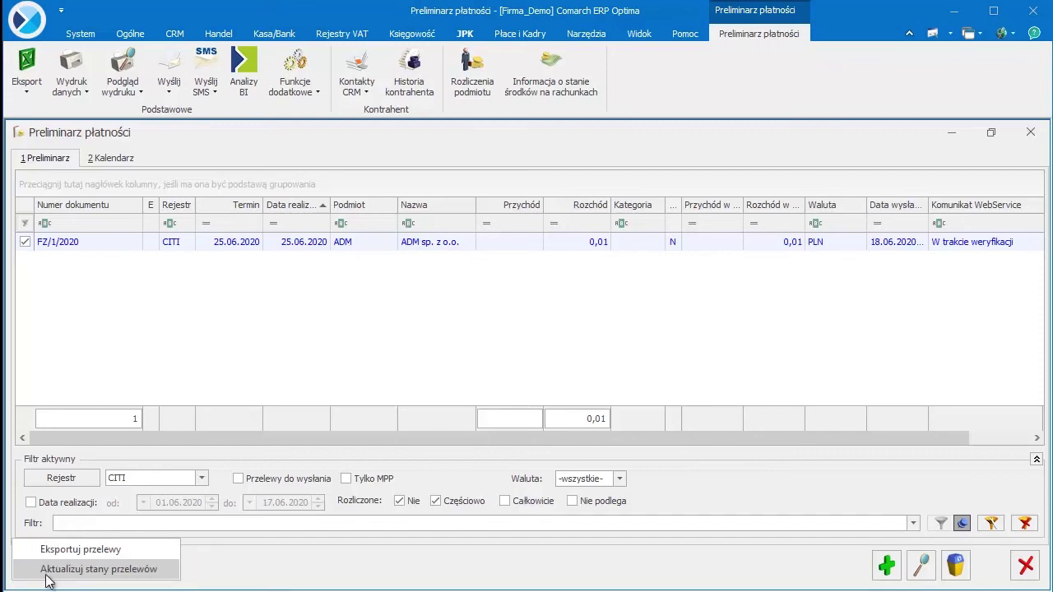
pyautogui.click(47, 576)
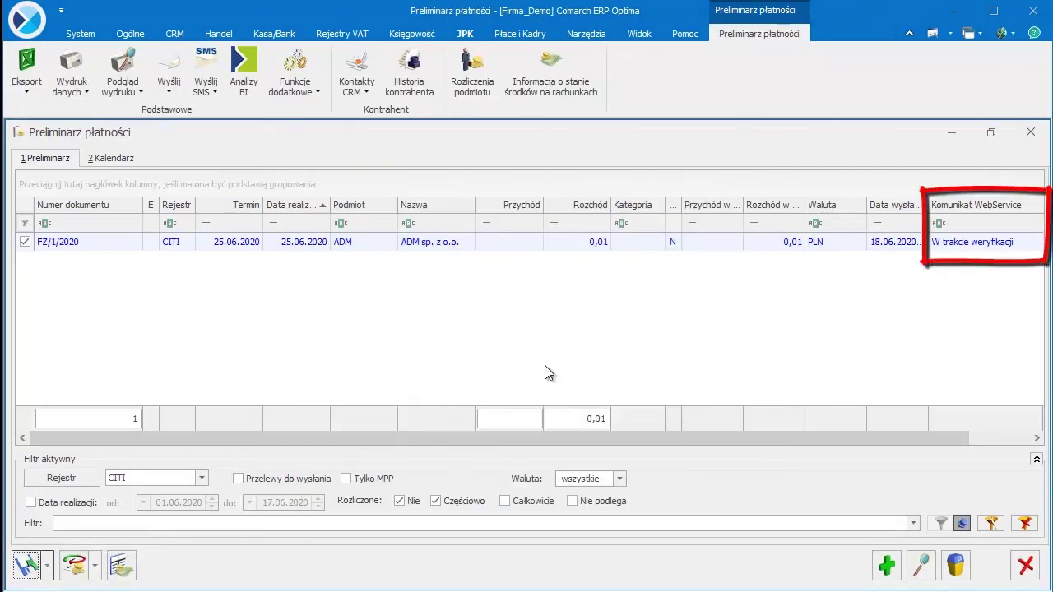
pyautogui.click(1029, 136)
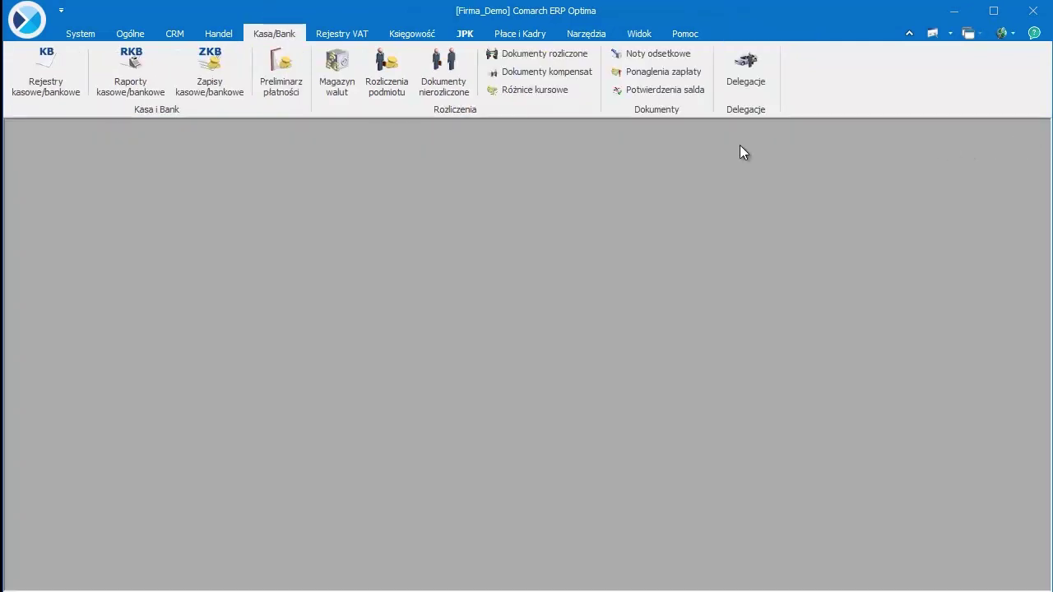
# Open the cash/bank entries of report RKB/1/2020/CITI from the CITI register's report list
pyautogui.click(145, 82)
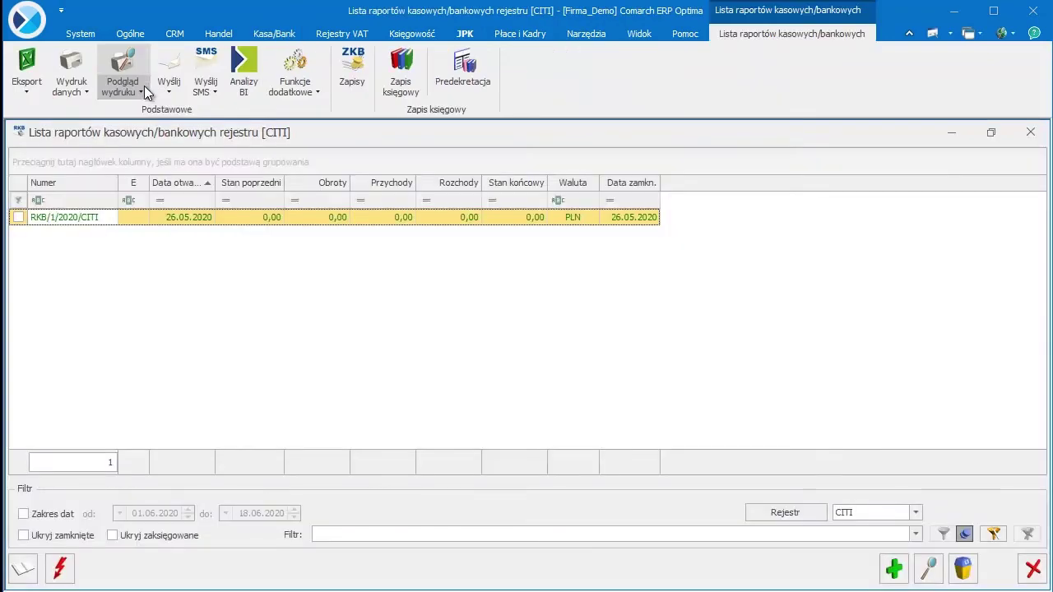
pyautogui.click(177, 219)
pyautogui.doubleClick(177, 218)
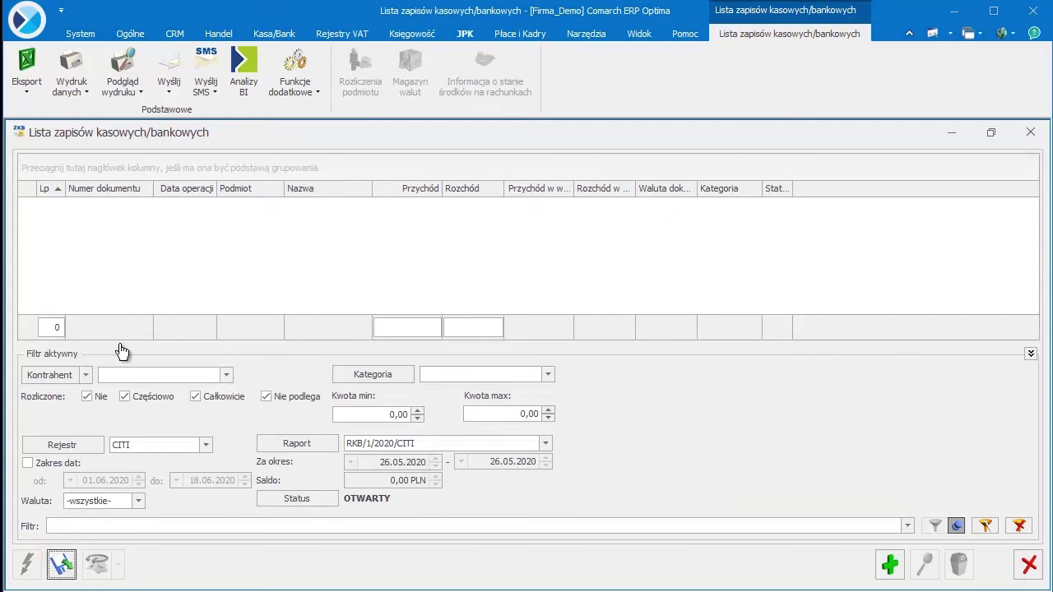
# Fetch the bank transfers in the Citi Handlowy - API format, import them into the report and close the entry and report lists
pyautogui.click(63, 566)
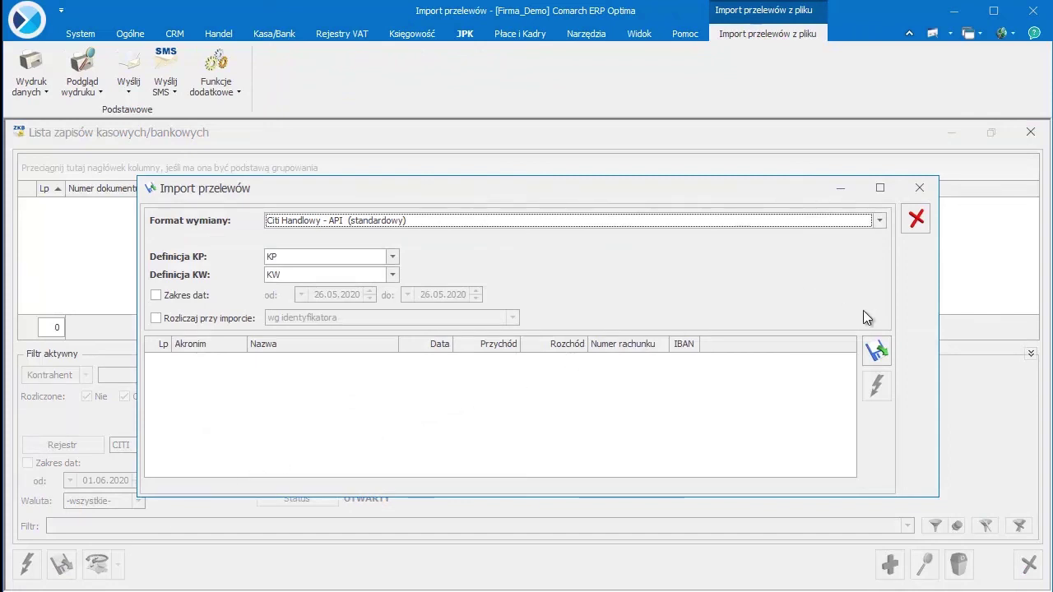
pyautogui.click(878, 356)
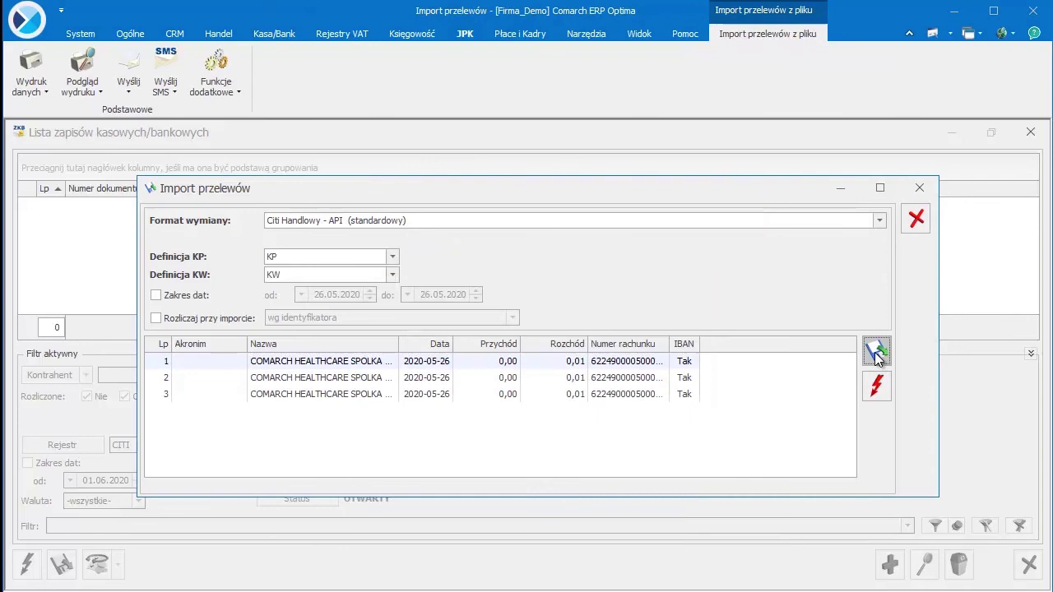
pyautogui.click(877, 386)
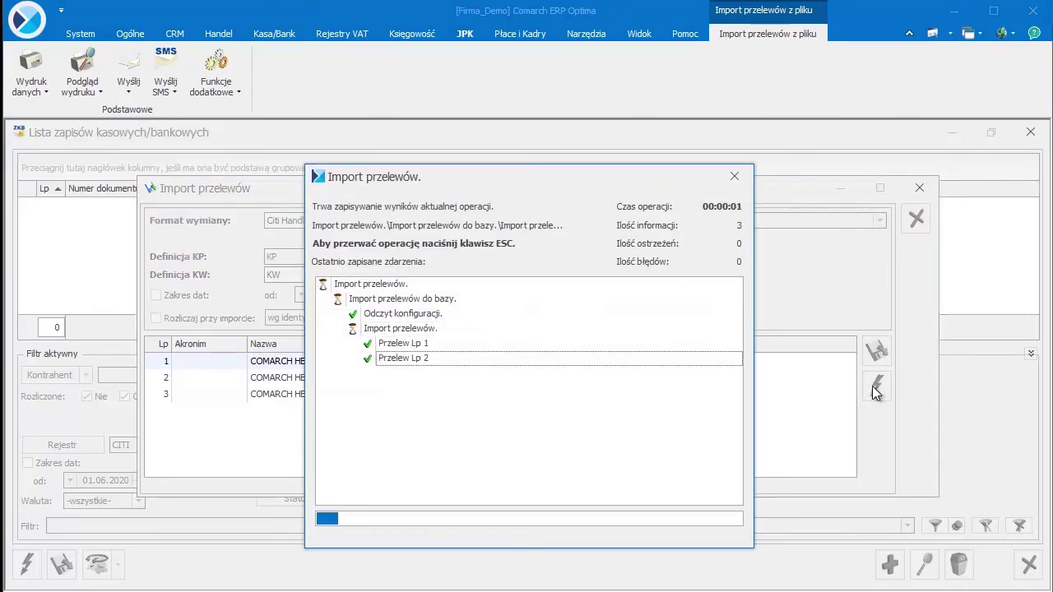
pyautogui.click(921, 190)
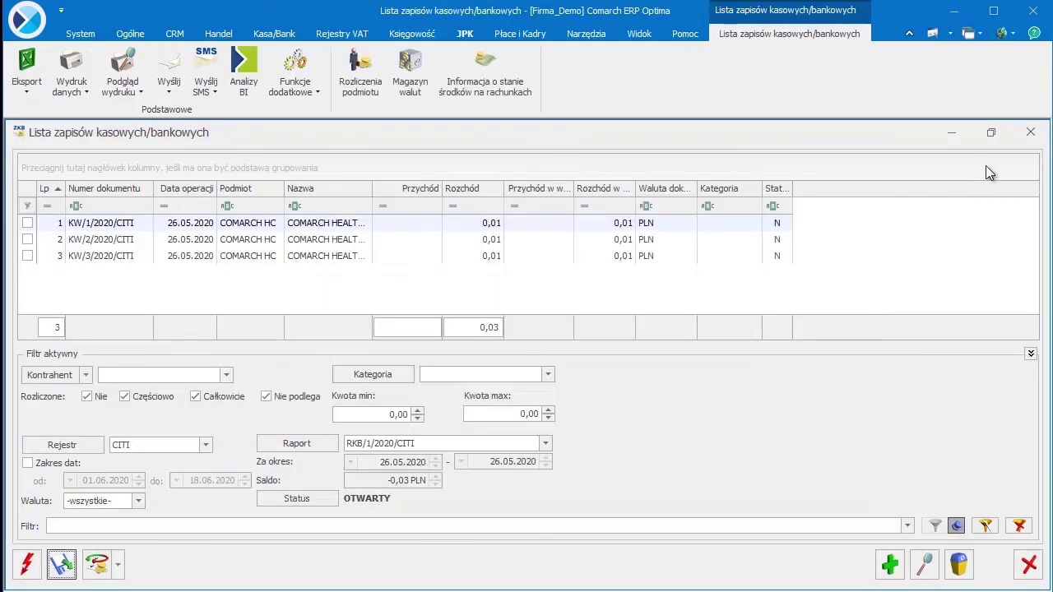
pyautogui.click(1030, 132)
pyautogui.click(1030, 133)
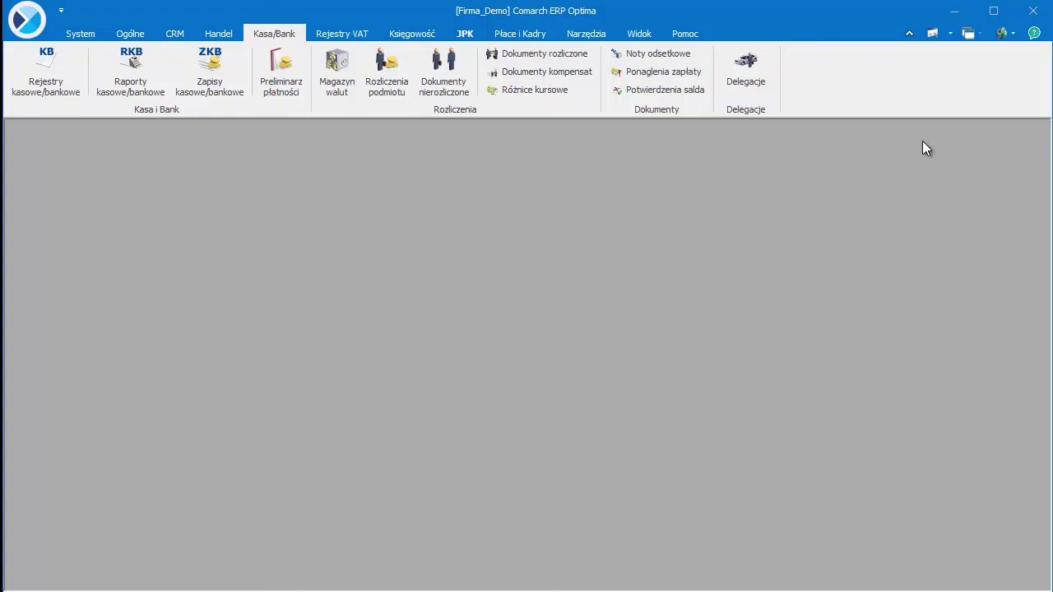
# Retrieve the CITI register's account balances from the bank and close the balance information and register list
pyautogui.click(71, 88)
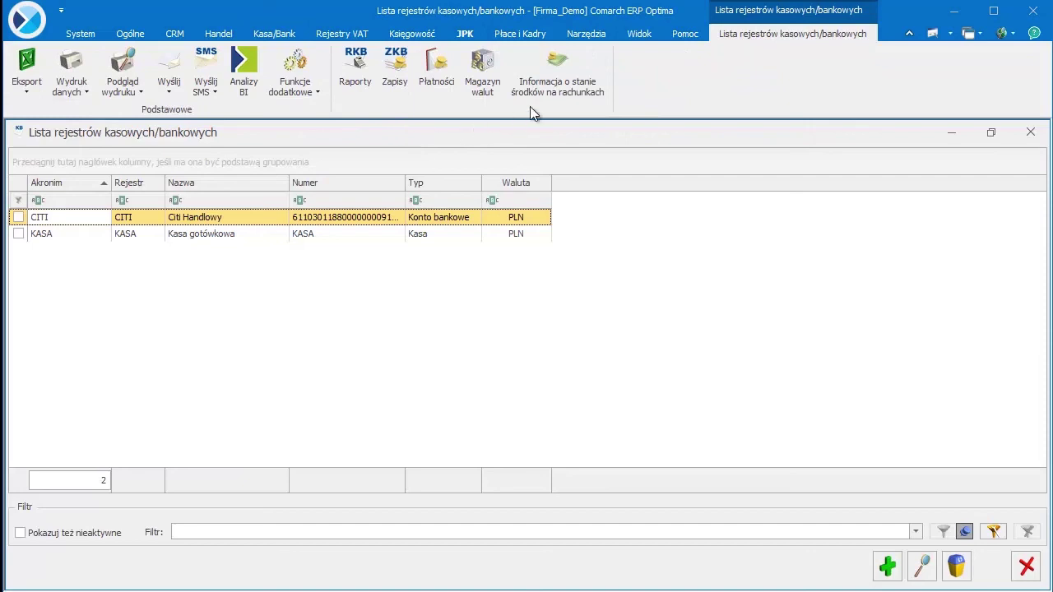
pyautogui.click(549, 83)
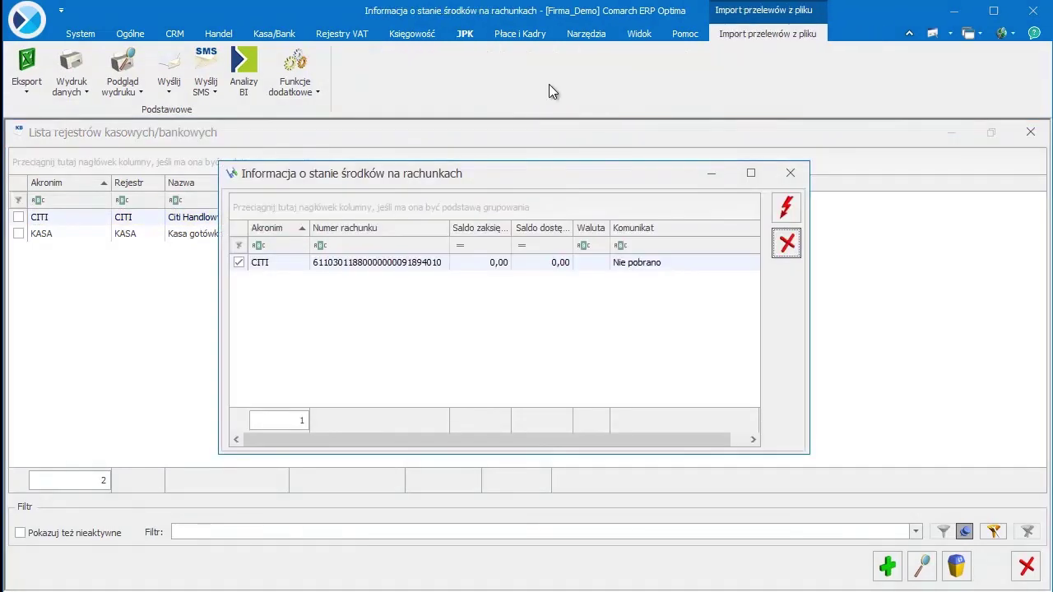
pyautogui.click(792, 213)
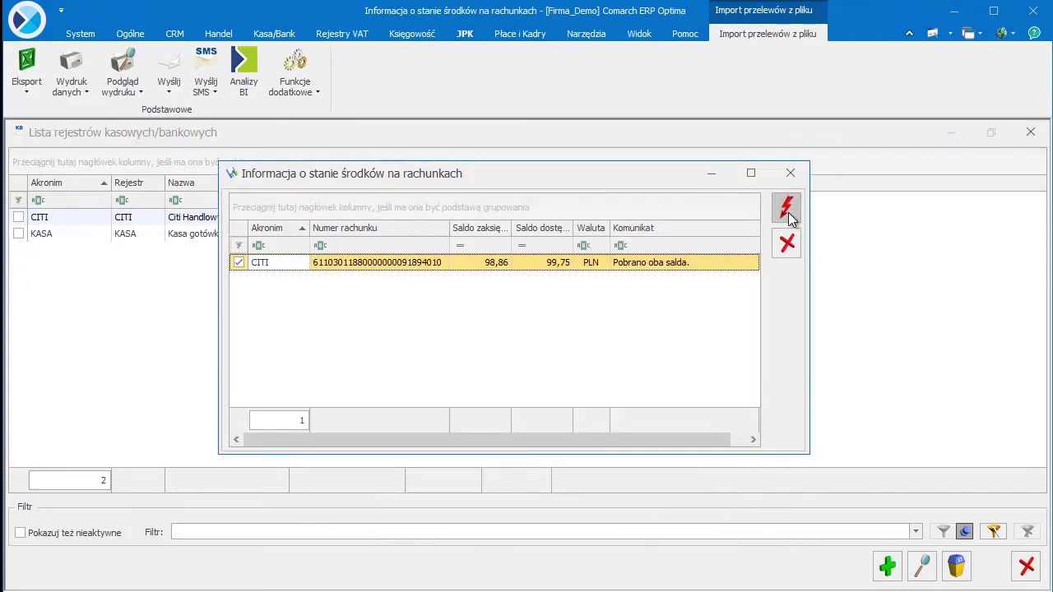
pyautogui.click(790, 173)
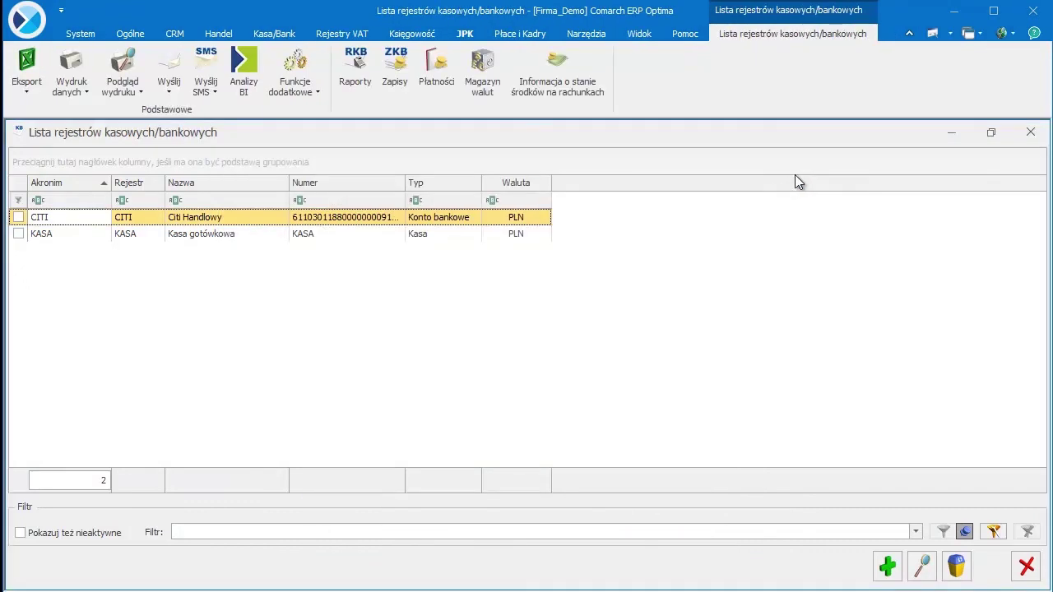
pyautogui.click(1029, 133)
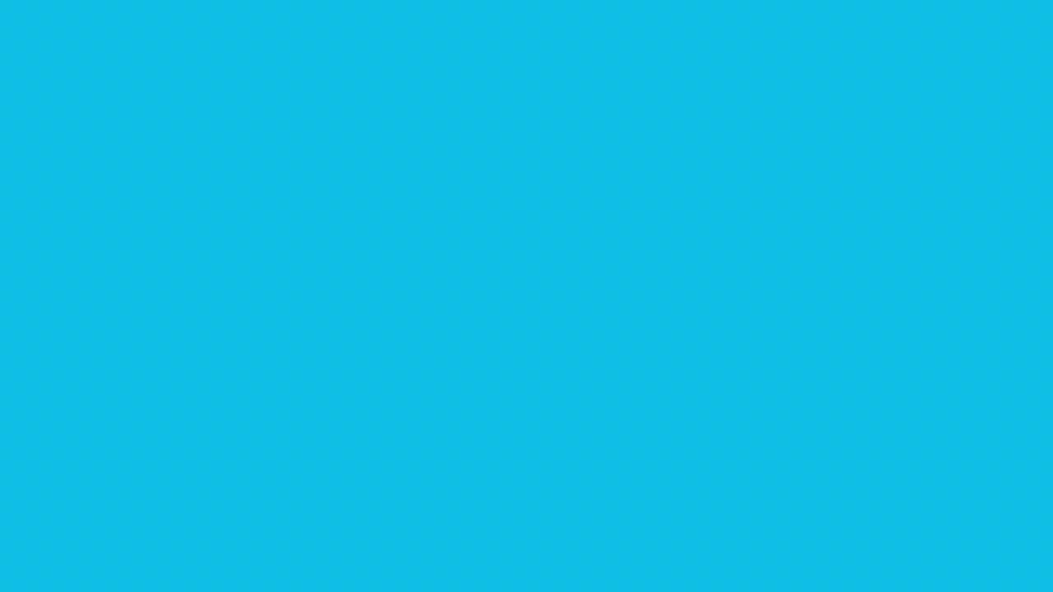